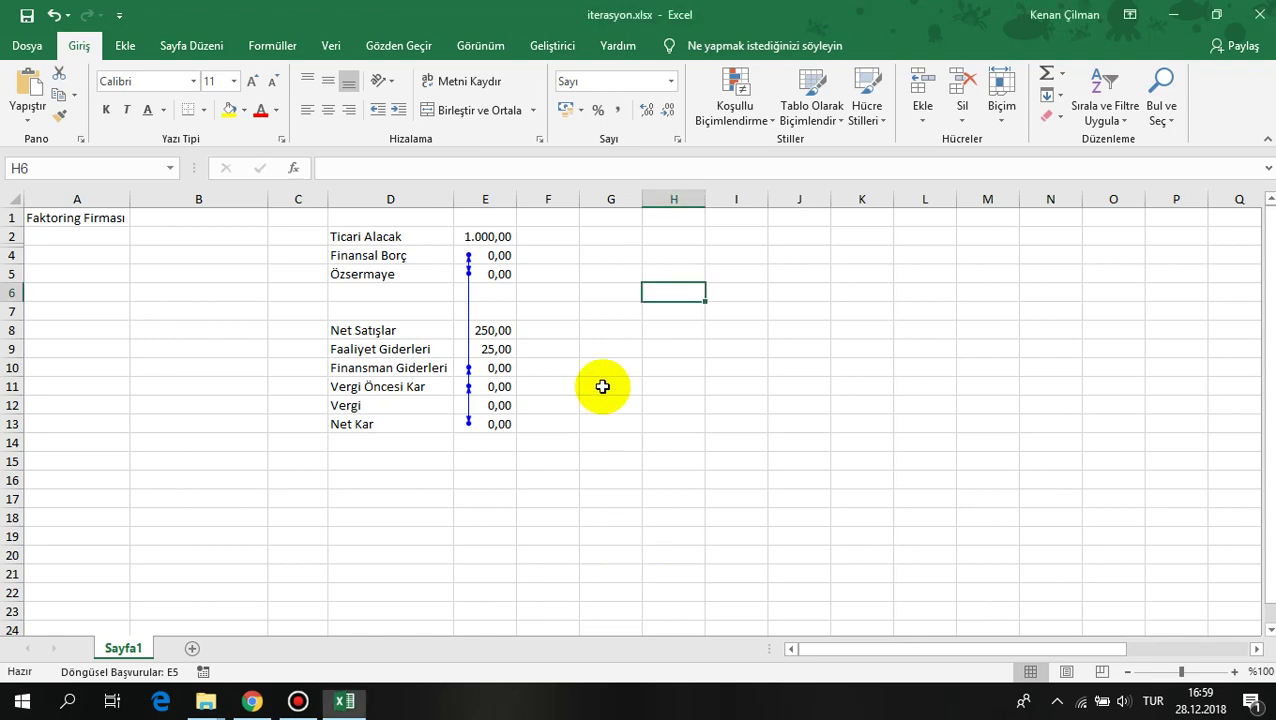
# Step: Highlight the model's labels and values to survey the whole layout
pyautogui.click(607, 314)
pyautogui.click(365, 237)
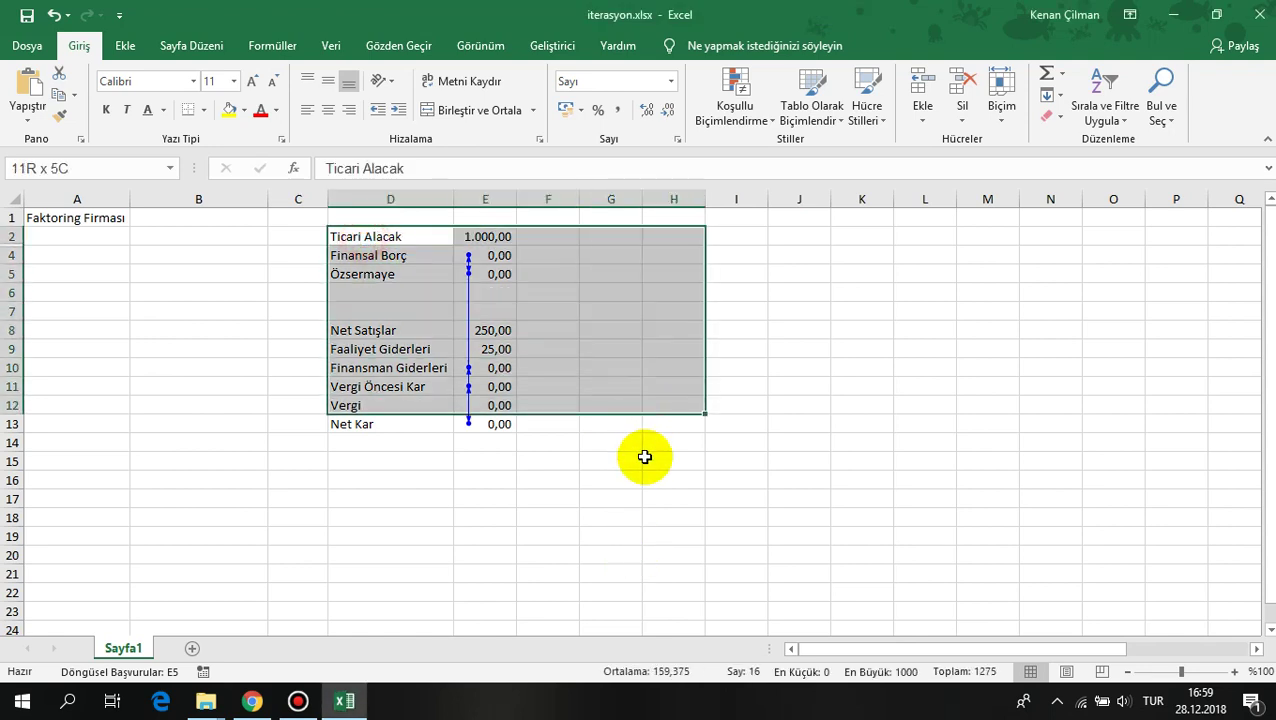
pyautogui.moveTo(529, 268); pyautogui.dragTo(555, 427)
pyautogui.click(556, 427)
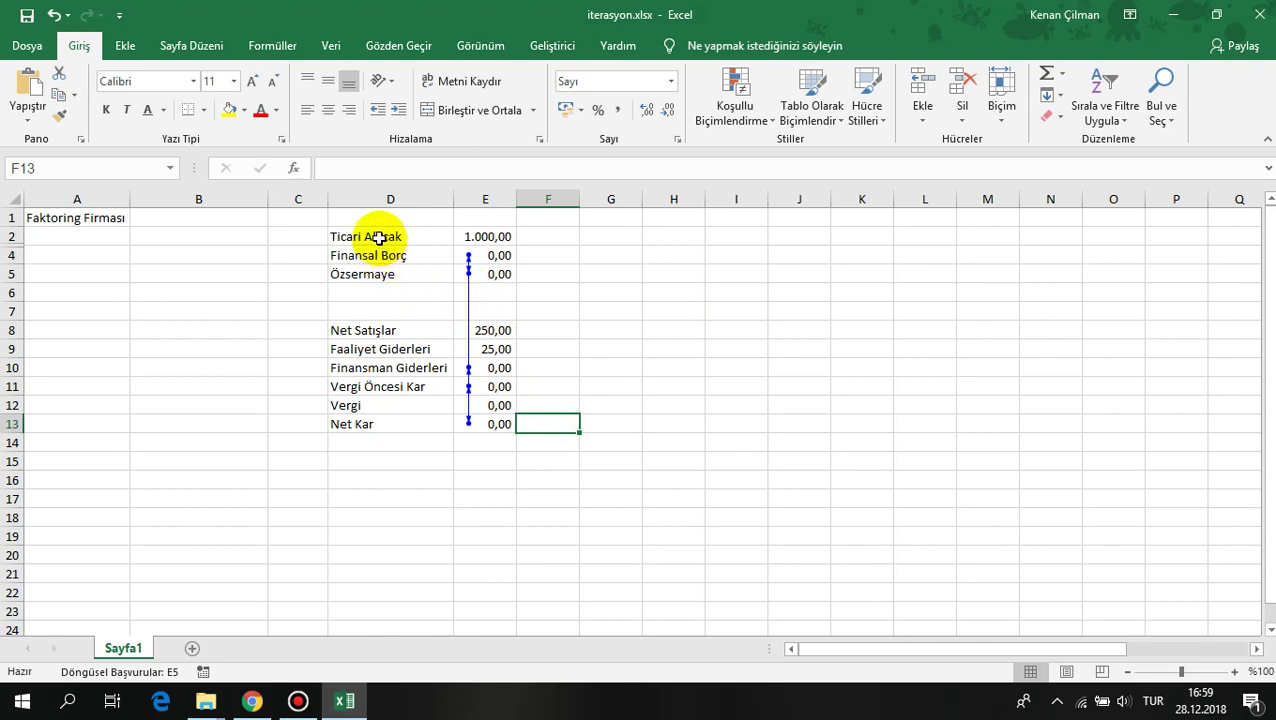
pyautogui.moveTo(470, 237); pyautogui.dragTo(490, 440)
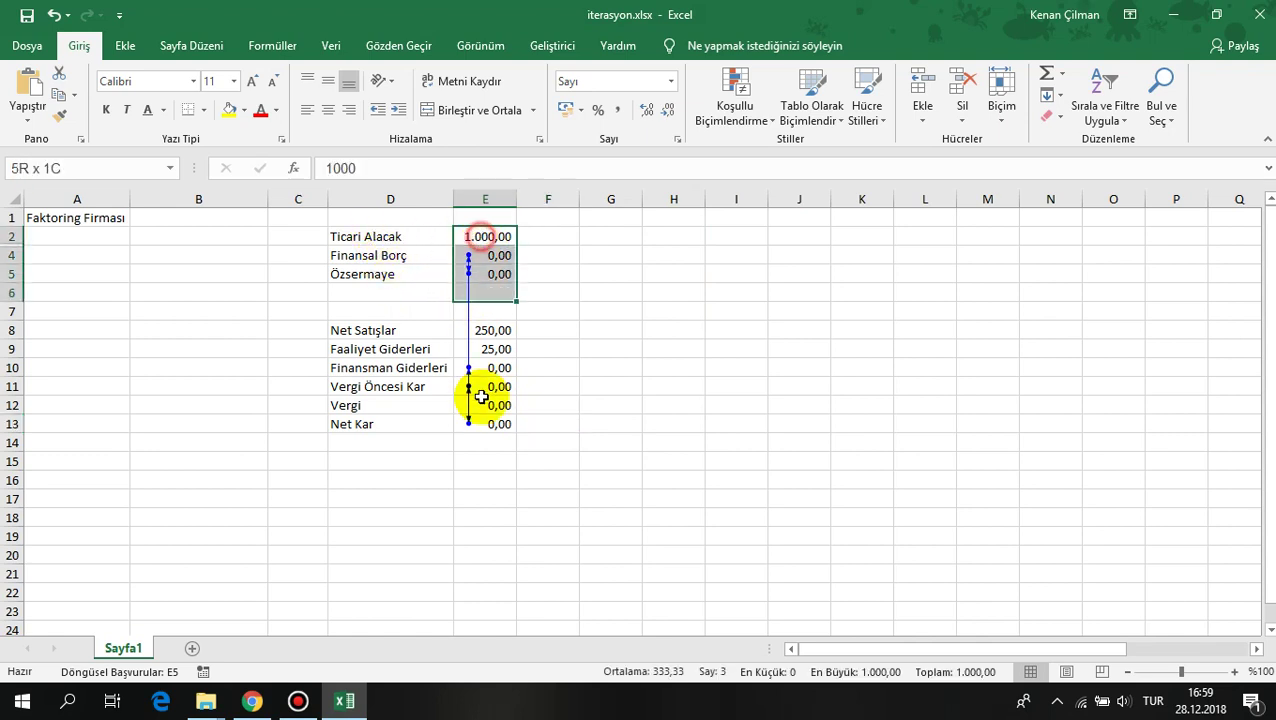
pyautogui.click(405, 236)
pyautogui.click(73, 218)
pyautogui.click(386, 234)
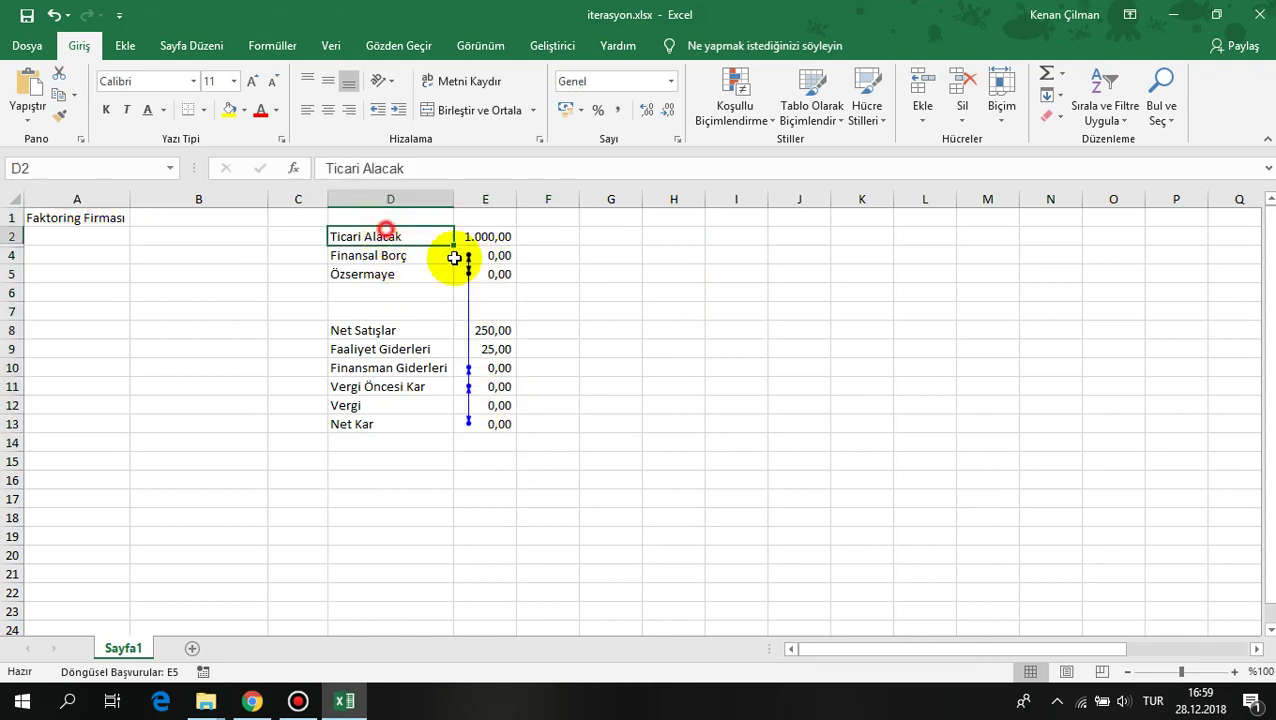
pyautogui.moveTo(454, 258); pyautogui.dragTo(513, 456)
# Step: Check the Vergi formula in E12 and the Ticari Alacak value of 1000
pyautogui.click(500, 402)
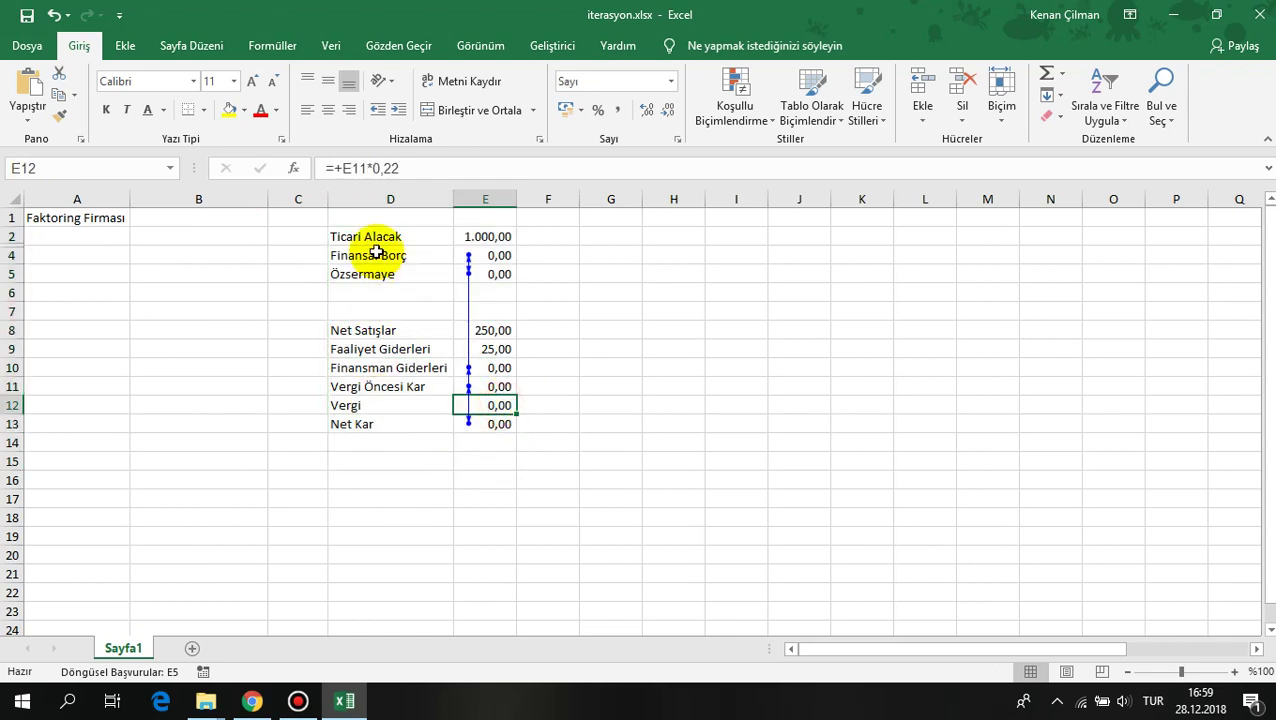
pyautogui.click(378, 236)
pyautogui.click(500, 238)
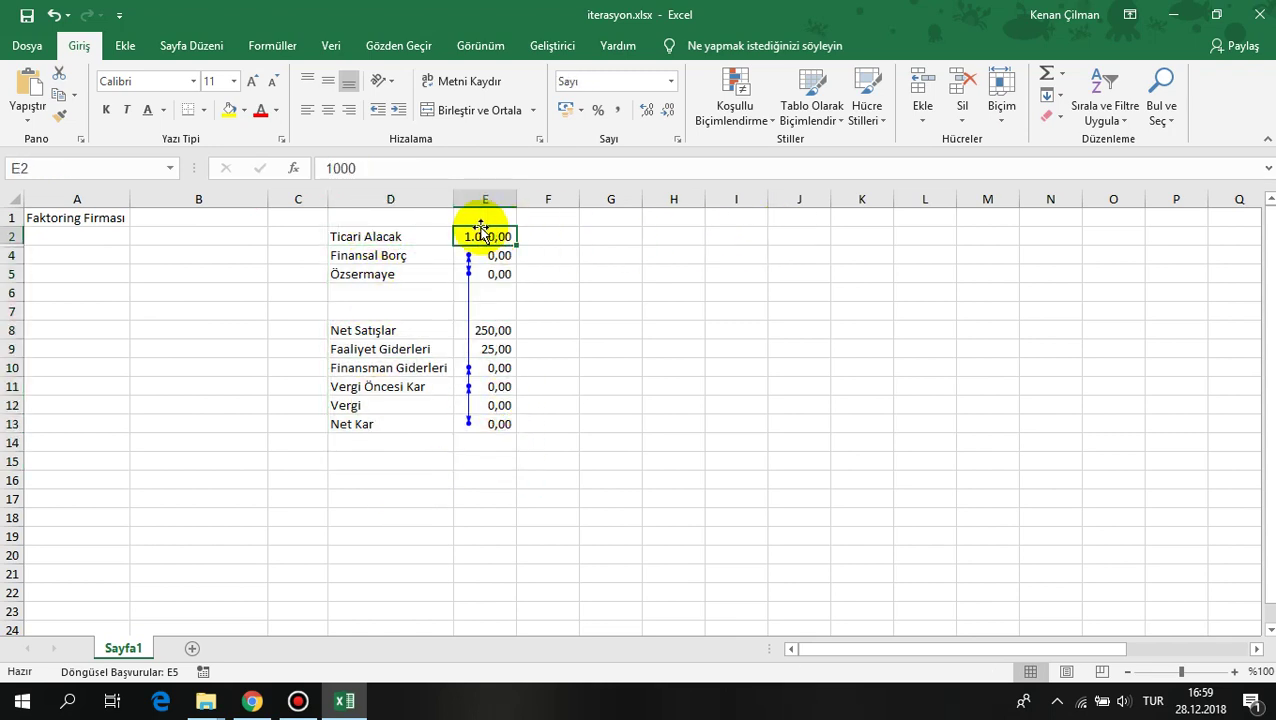
pyautogui.moveTo(379, 236); pyautogui.dragTo(486, 235)
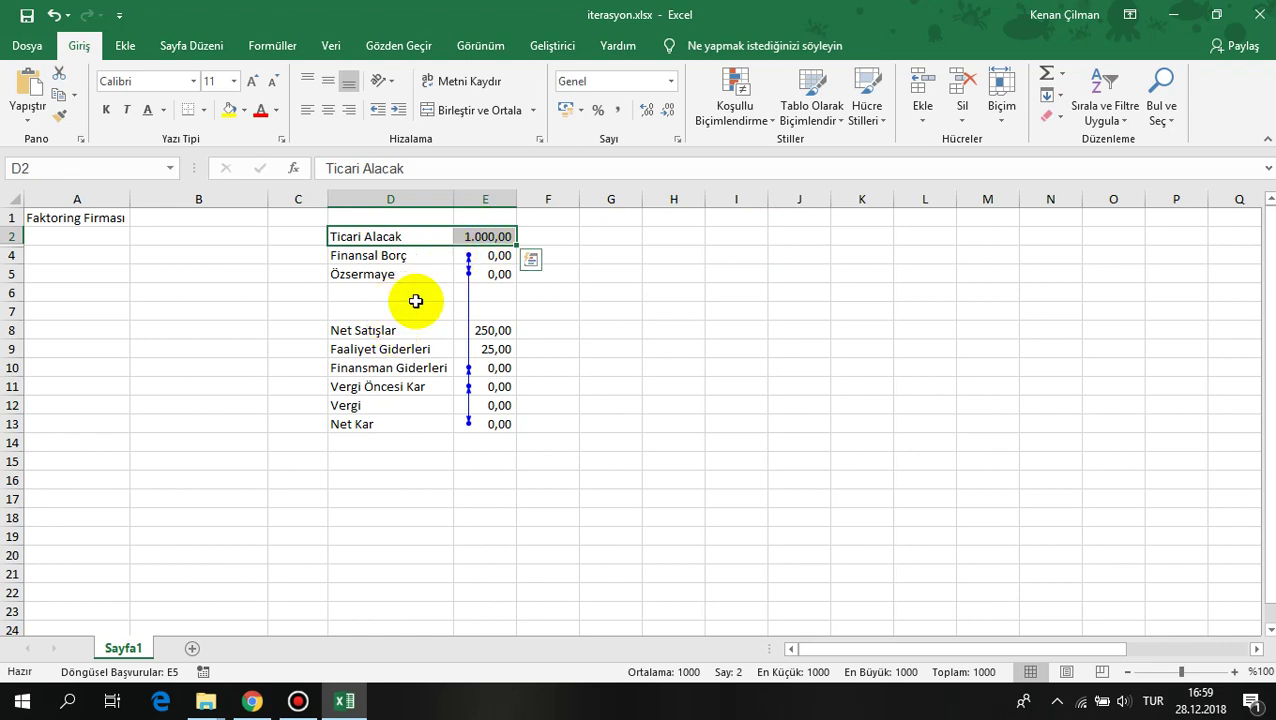
pyautogui.click(490, 236)
# Step: Enter Net Satışlar =+E2*0,25, Faaliyet Giderleri =E8*0,1 and Finansman Giderleri =E4*0,15
pyautogui.click(379, 330)
pyautogui.click(494, 330)
pyautogui.write('=+E2*0,25')
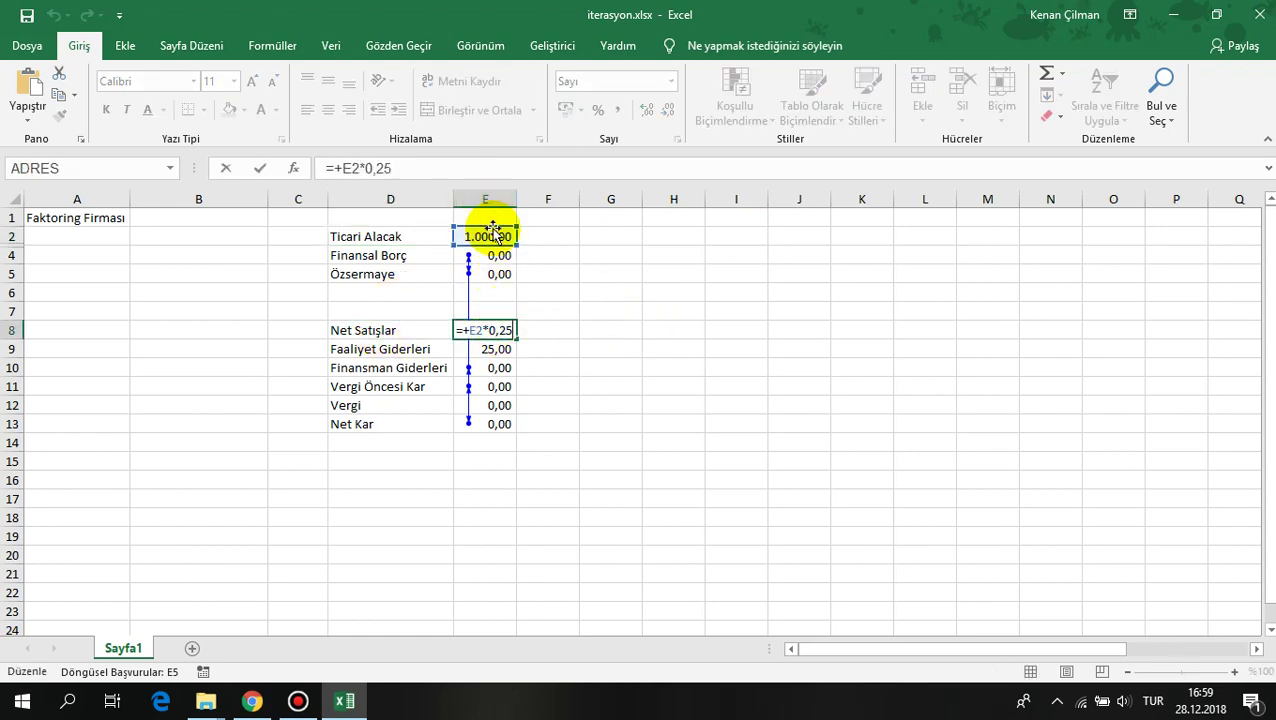
pyautogui.hotkey('ctrl', 'Return')
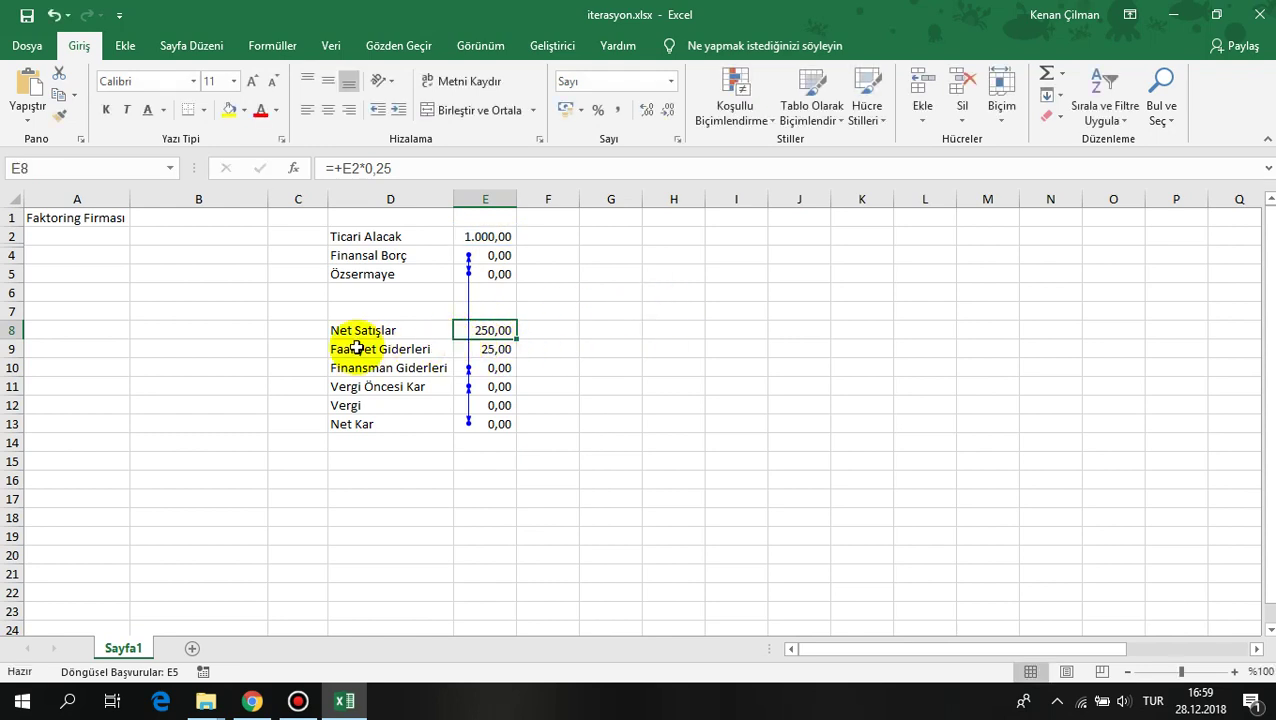
pyautogui.click(379, 349)
pyautogui.click(490, 349)
pyautogui.write('=E8*0,1')
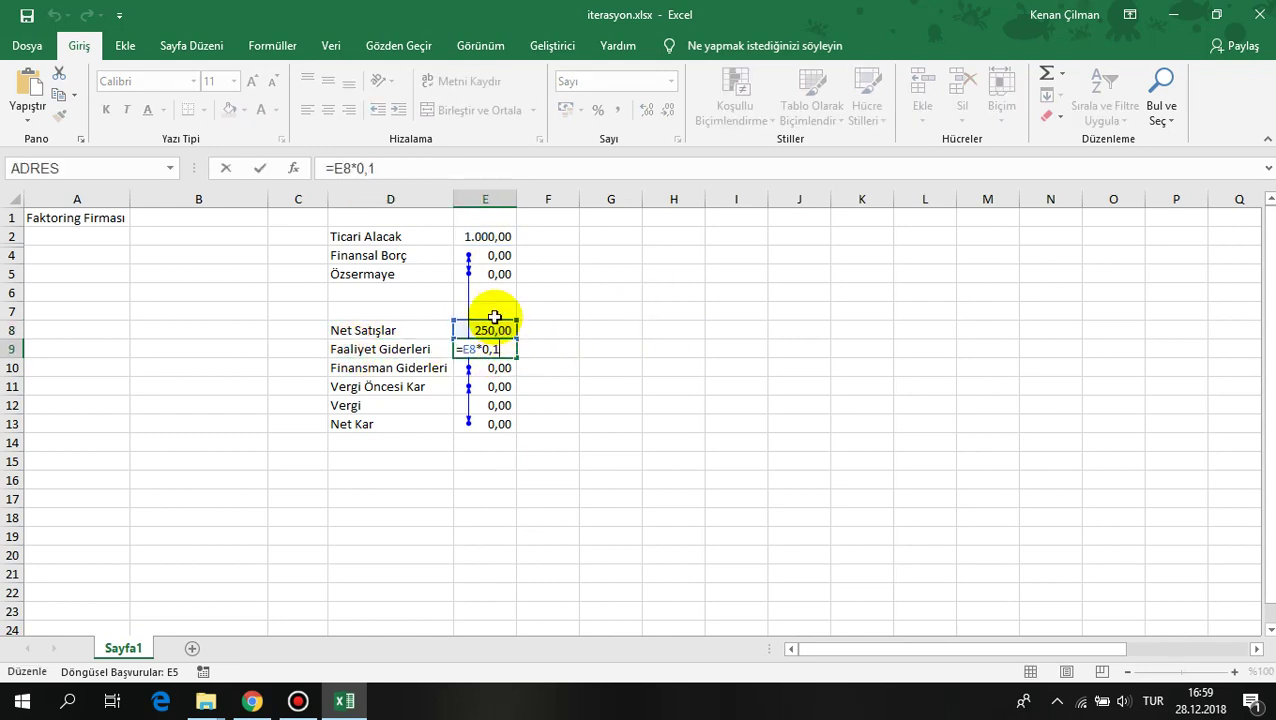
pyautogui.hotkey('ctrl', 'Return')
pyautogui.click(376, 368)
pyautogui.click(500, 368)
pyautogui.write('=E4*0,15')
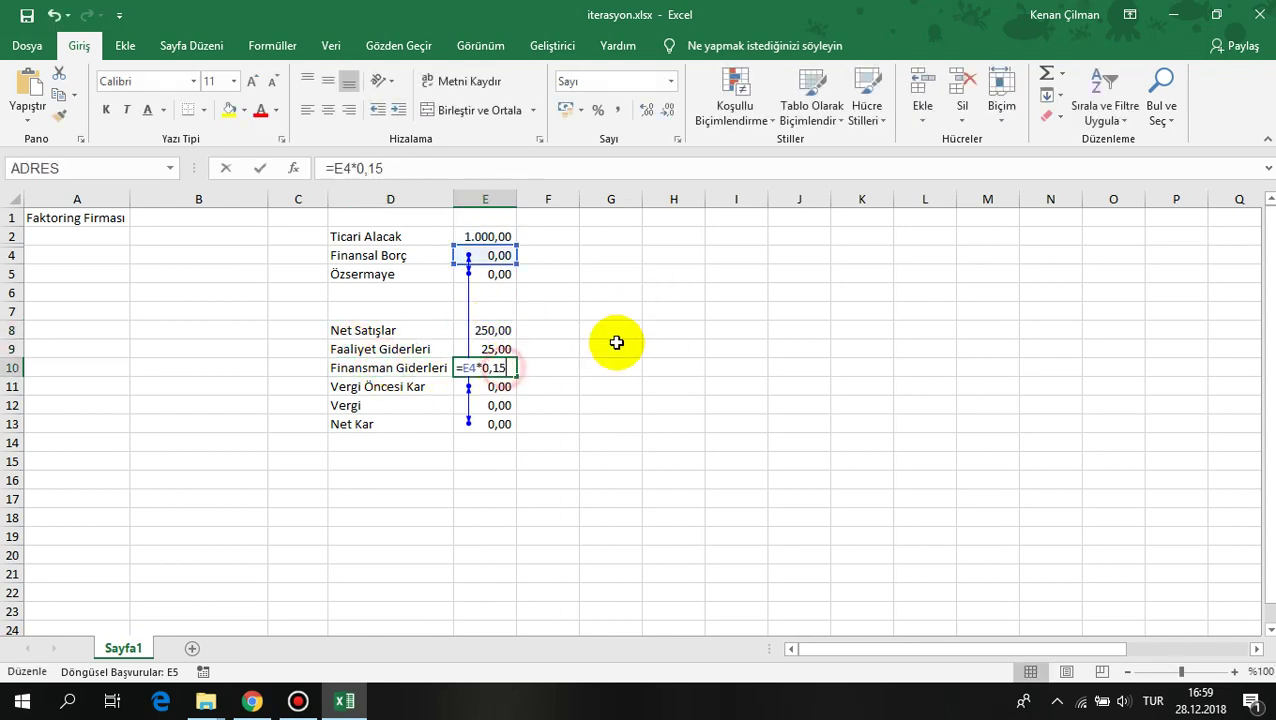
pyautogui.hotkey('ctrl', 'Return')
# Step: Review the Finansal Borç (E4) and Finansman Giderleri (E10) formulas without changes
pyautogui.click(395, 256)
pyautogui.click(490, 256)
pyautogui.press('F2')
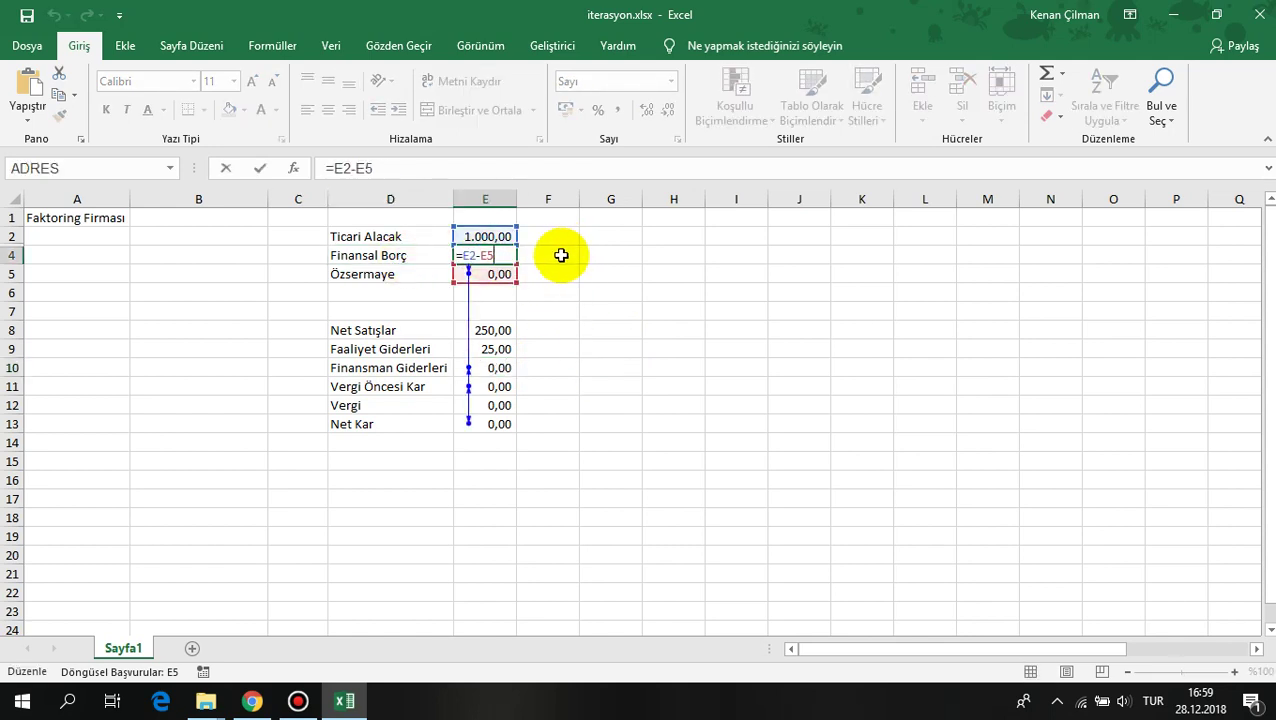
pyautogui.press('Escape')
pyautogui.click(512, 367)
pyautogui.press('F2')
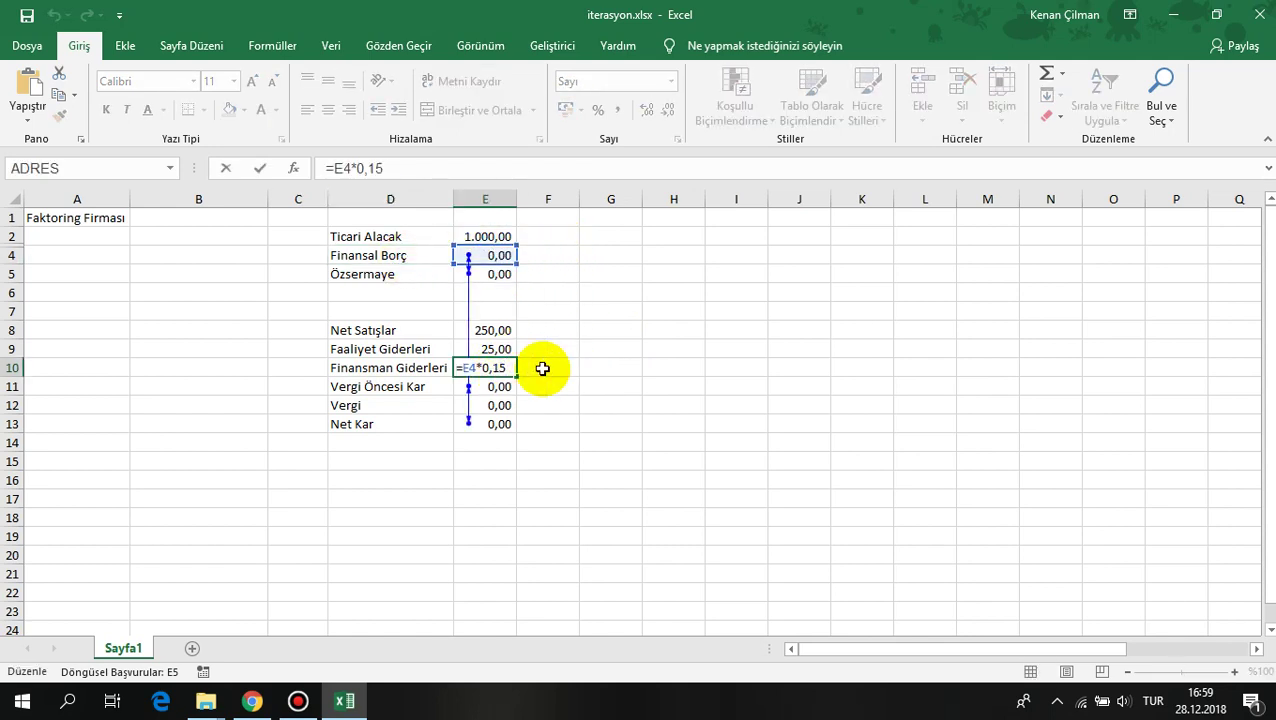
pyautogui.press('Escape')
# Step: Review the Vergi Öncesi Kar, Vergi and Net Kar formulas in E11 to E13
pyautogui.click(502, 385)
pyautogui.press('F2')
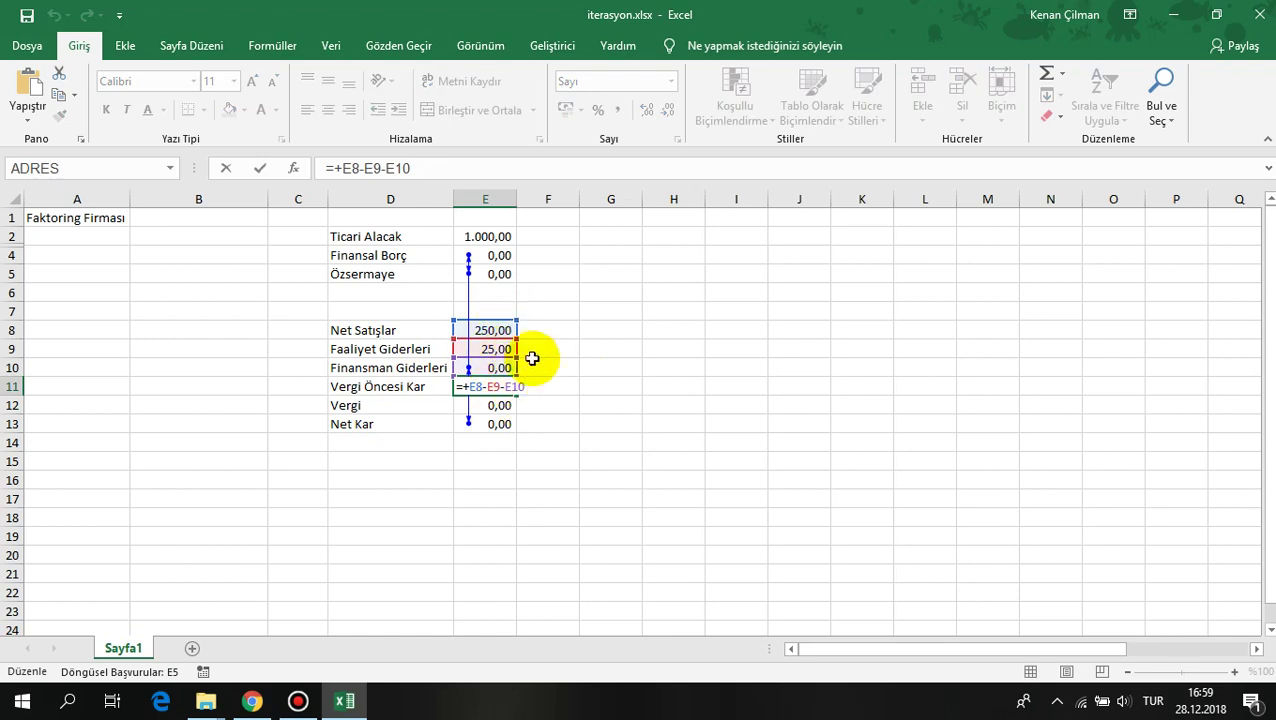
pyautogui.press('Escape')
pyautogui.click(505, 405)
pyautogui.press('F2')
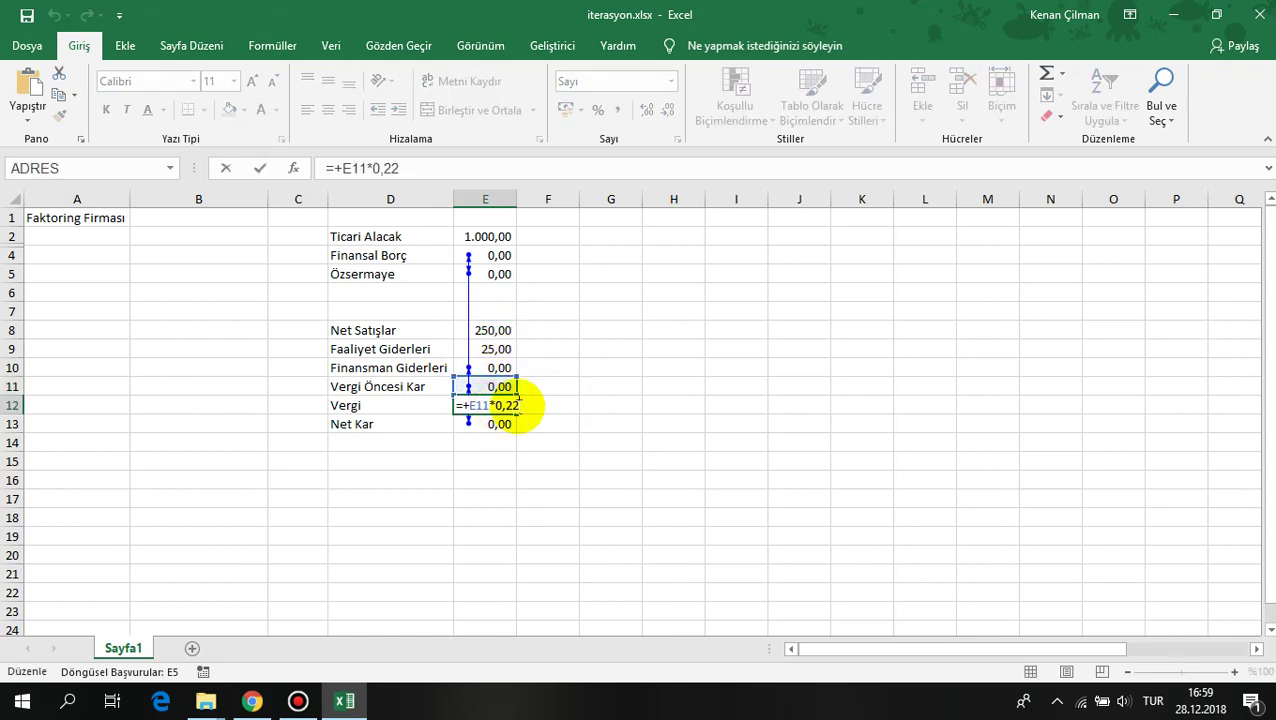
pyautogui.press('Escape')
pyautogui.click(507, 423)
pyautogui.press('F2')
pyautogui.press('Escape')
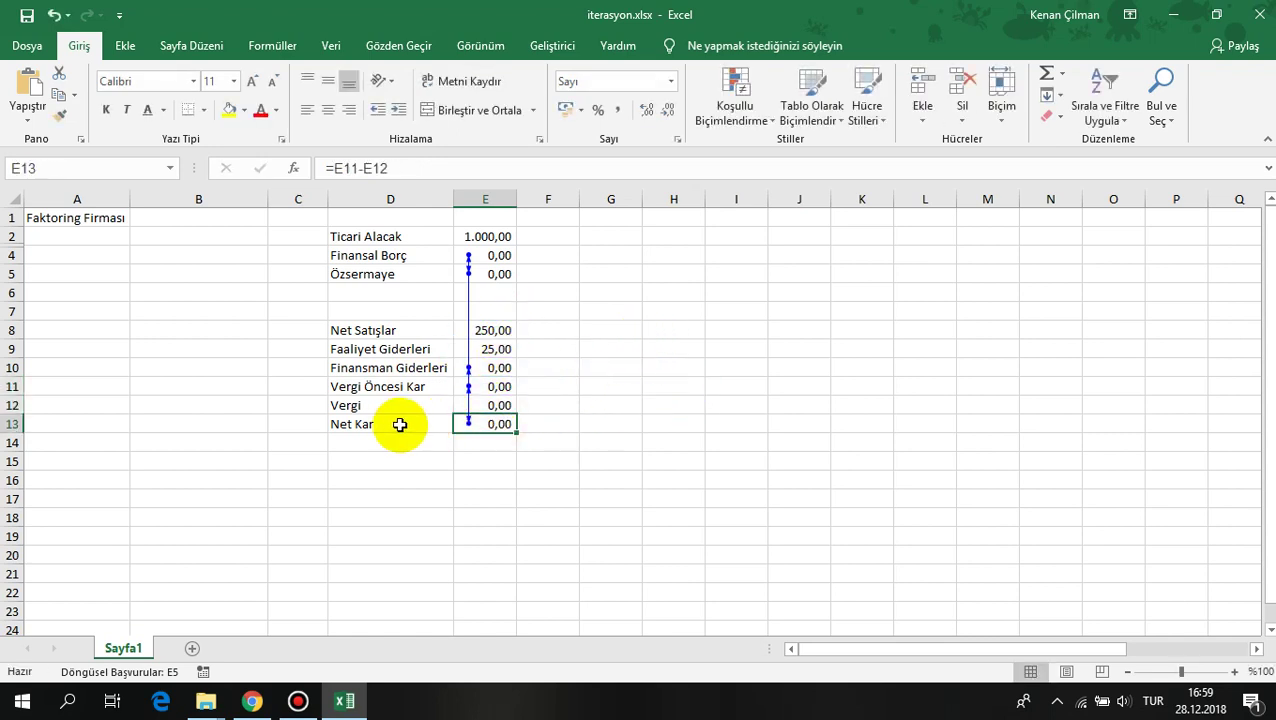
# Step: Check that Özsermaye in E5 shows 0,00 and that E4 references E2 and E5
pyautogui.click(395, 424)
pyautogui.click(502, 424)
pyautogui.click(502, 272)
pyautogui.press('F2')
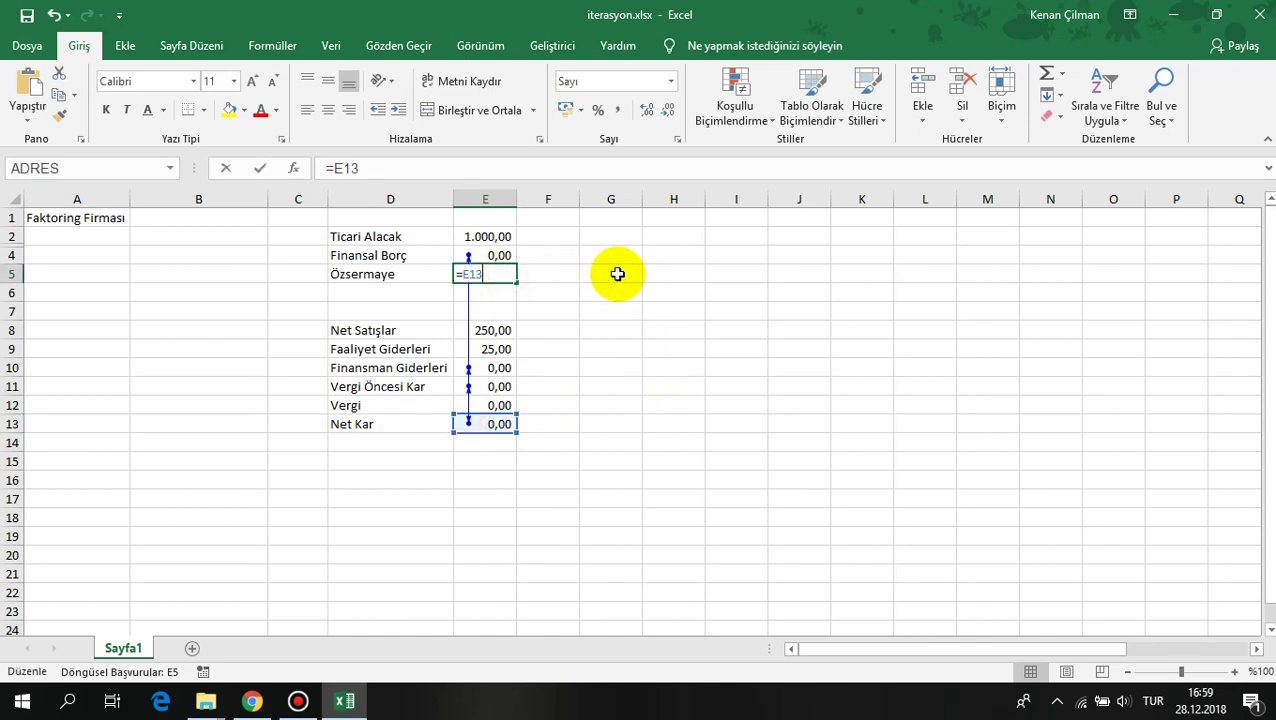
pyautogui.press('Escape')
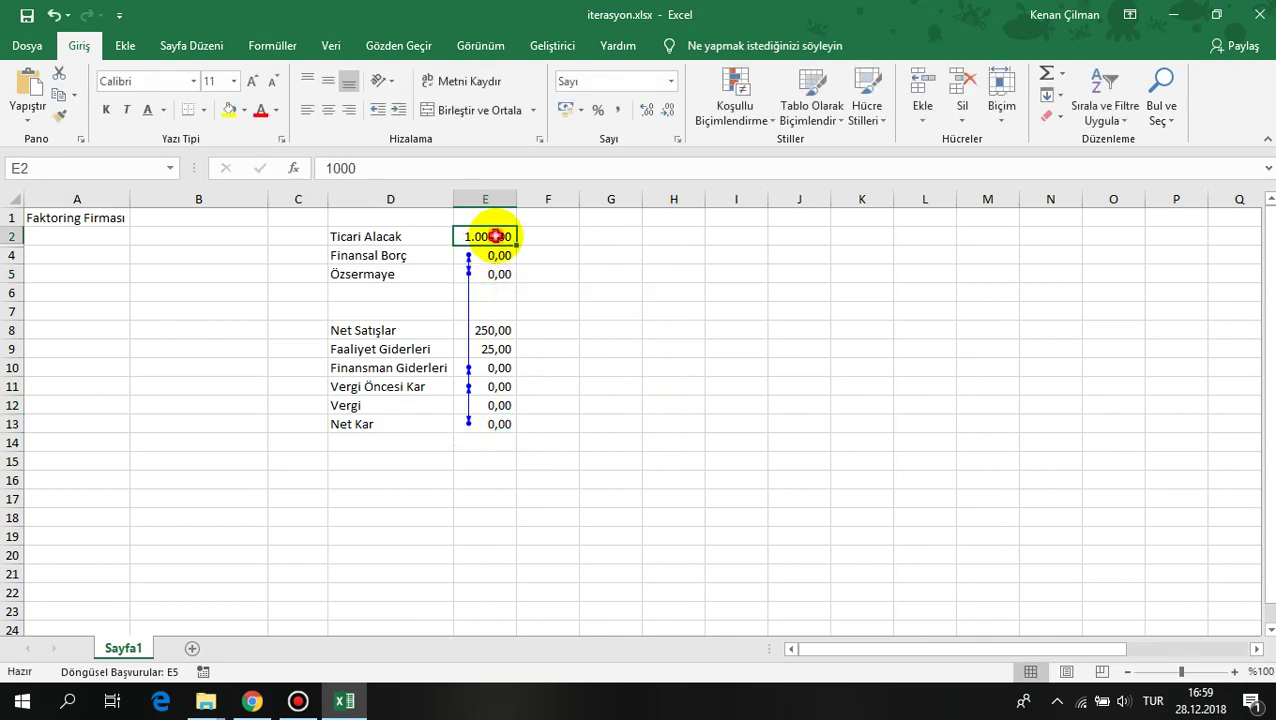
pyautogui.press('F2')
pyautogui.press('Escape')
pyautogui.click(502, 255)
pyautogui.press('F2')
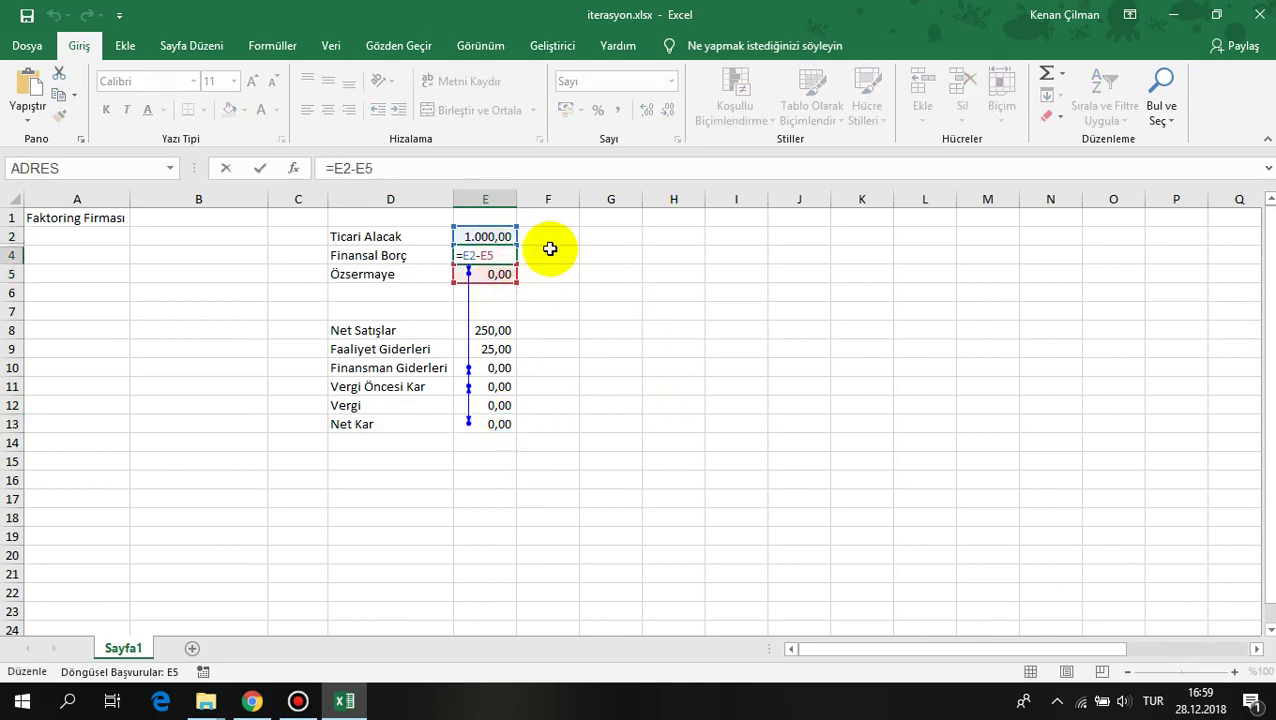
pyautogui.moveTo(395, 255); pyautogui.dragTo(503, 255)
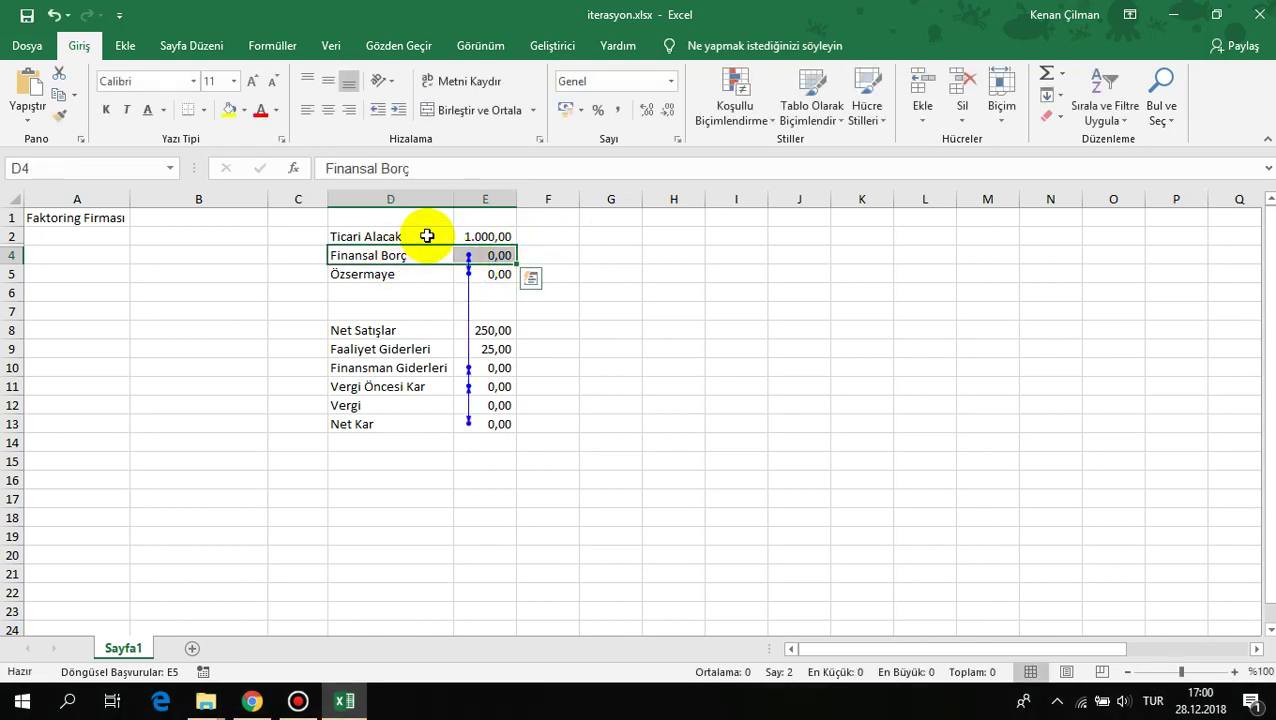
# Step: Link Özsermaye in E5 to Net Kar with the formula =E13
pyautogui.click(463, 234)
pyautogui.click(400, 274)
pyautogui.click(485, 274)
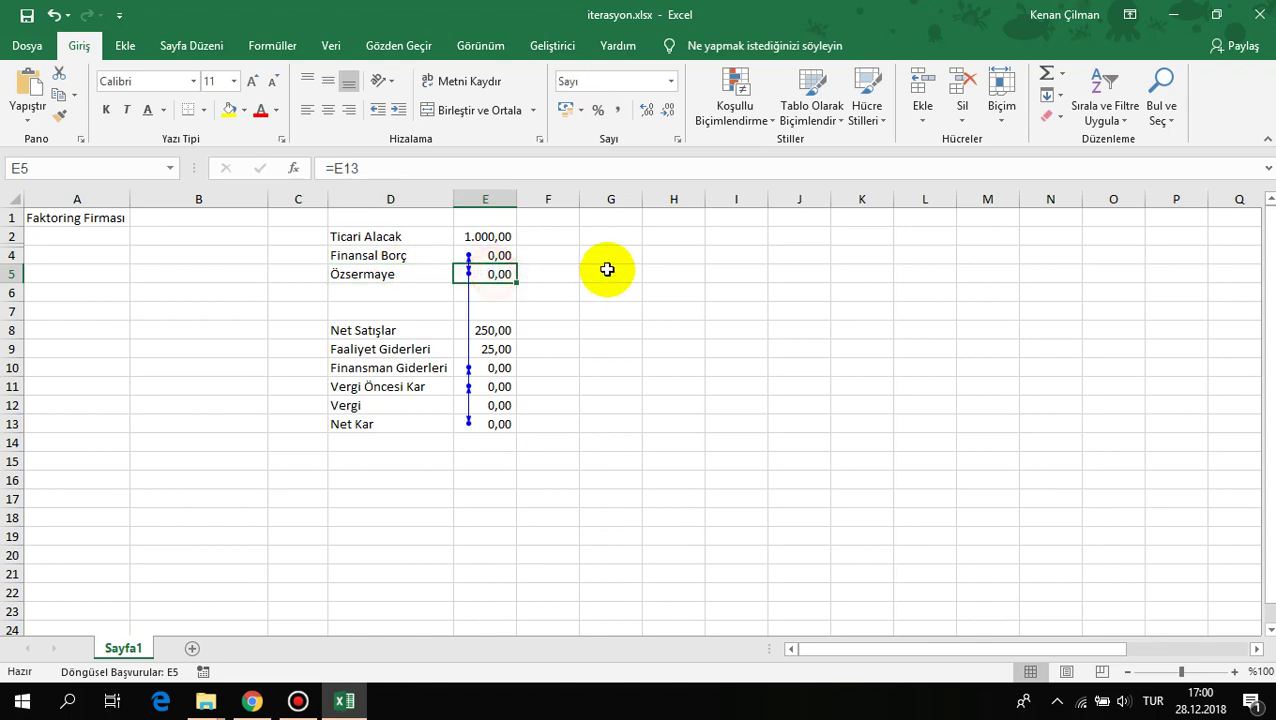
pyautogui.click(380, 256)
pyautogui.moveTo(380, 256); pyautogui.dragTo(503, 256)
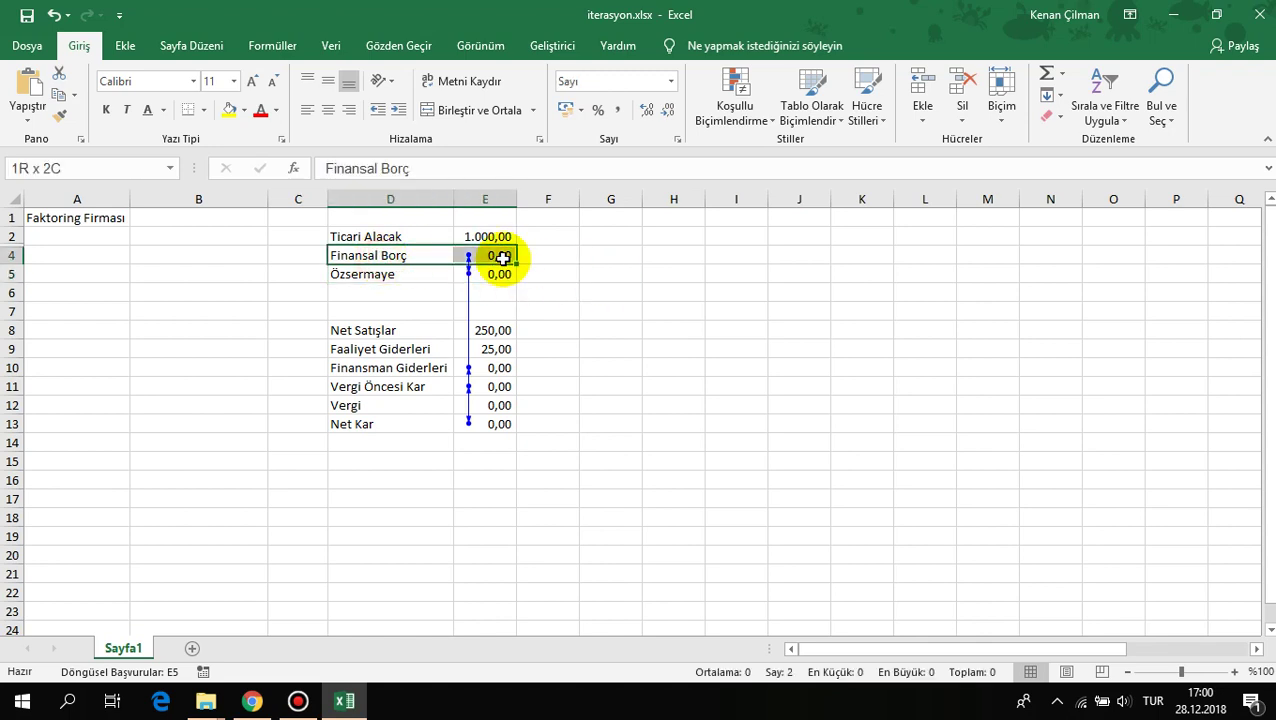
pyautogui.moveTo(393, 236); pyautogui.dragTo(484, 236)
pyautogui.moveTo(390, 256); pyautogui.dragTo(396, 269)
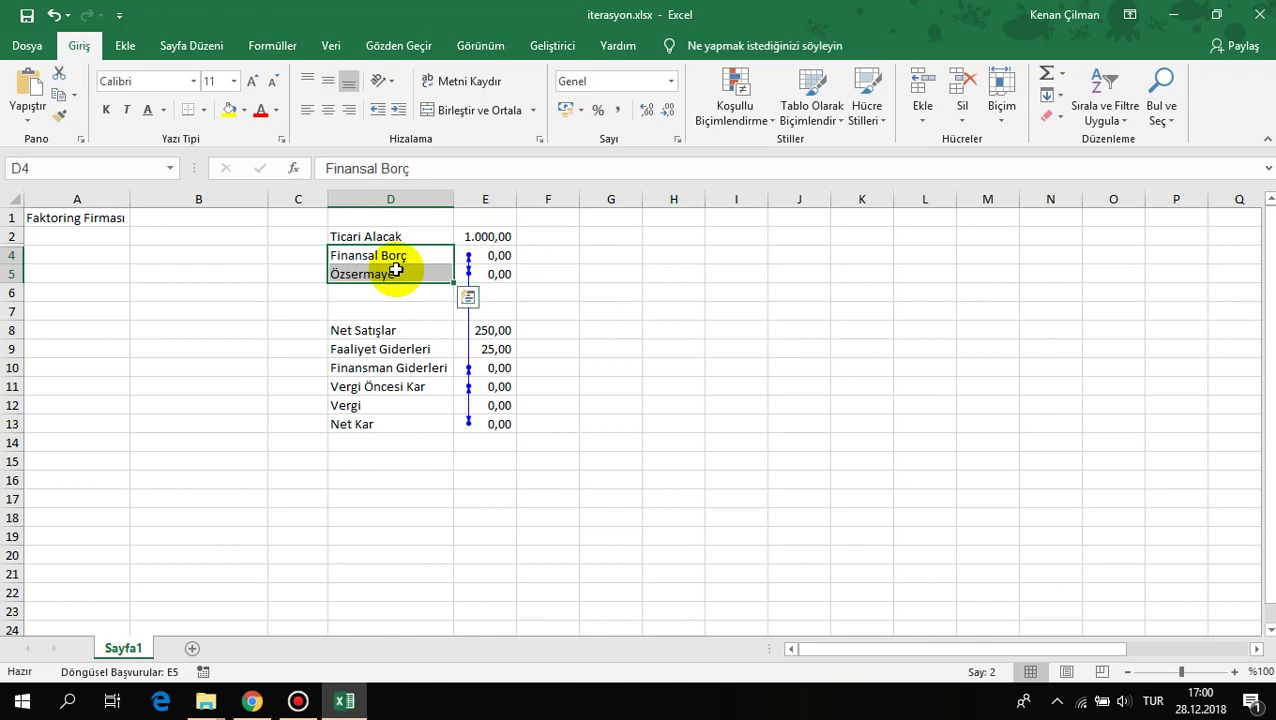
pyautogui.moveTo(490, 256); pyautogui.dragTo(492, 283)
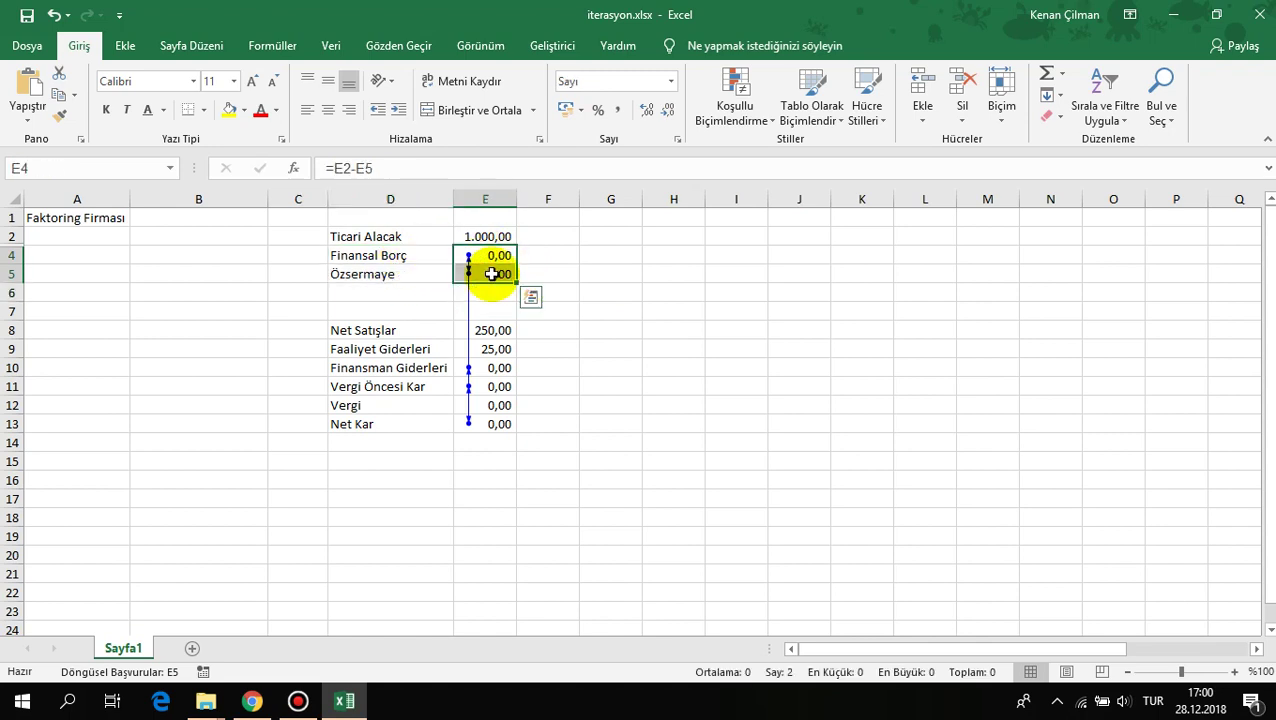
pyautogui.click(492, 274)
pyautogui.write('=E13')
pyautogui.press('Return')
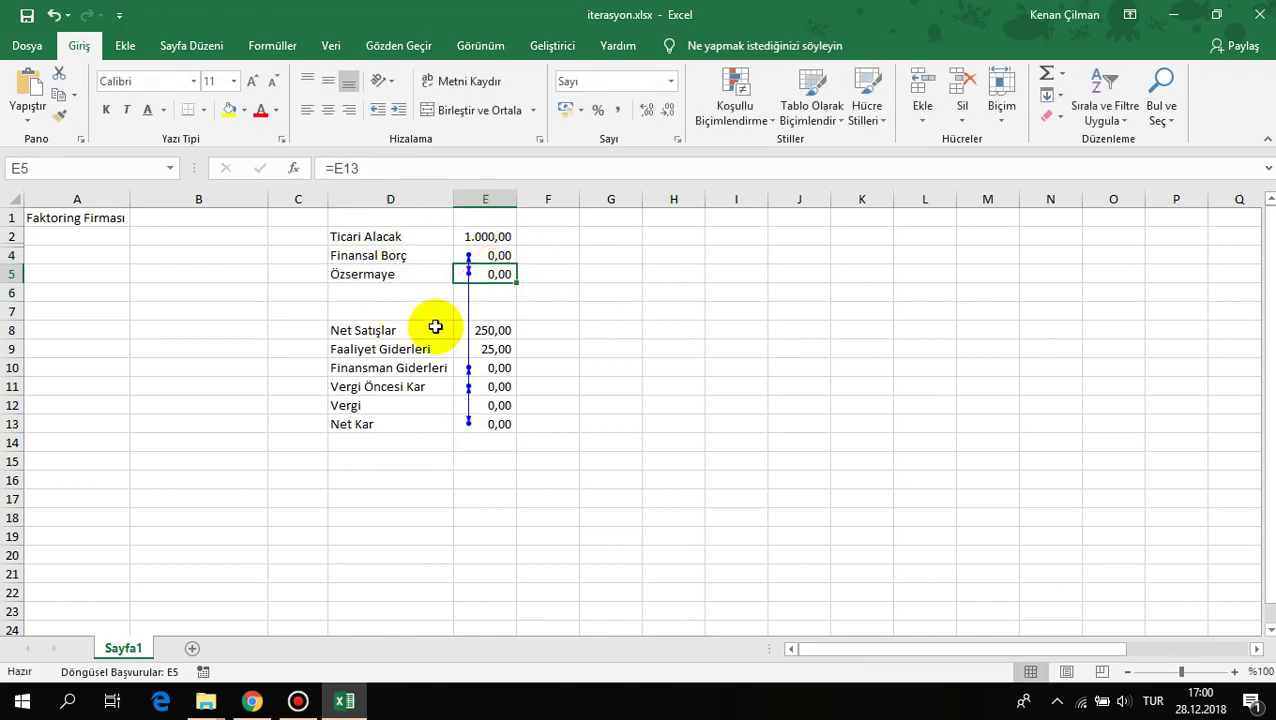
# Step: Verify the income statement values and the equity, debt and net profit formulas
pyautogui.moveTo(487, 333); pyautogui.dragTo(491, 428)
pyautogui.click(495, 423)
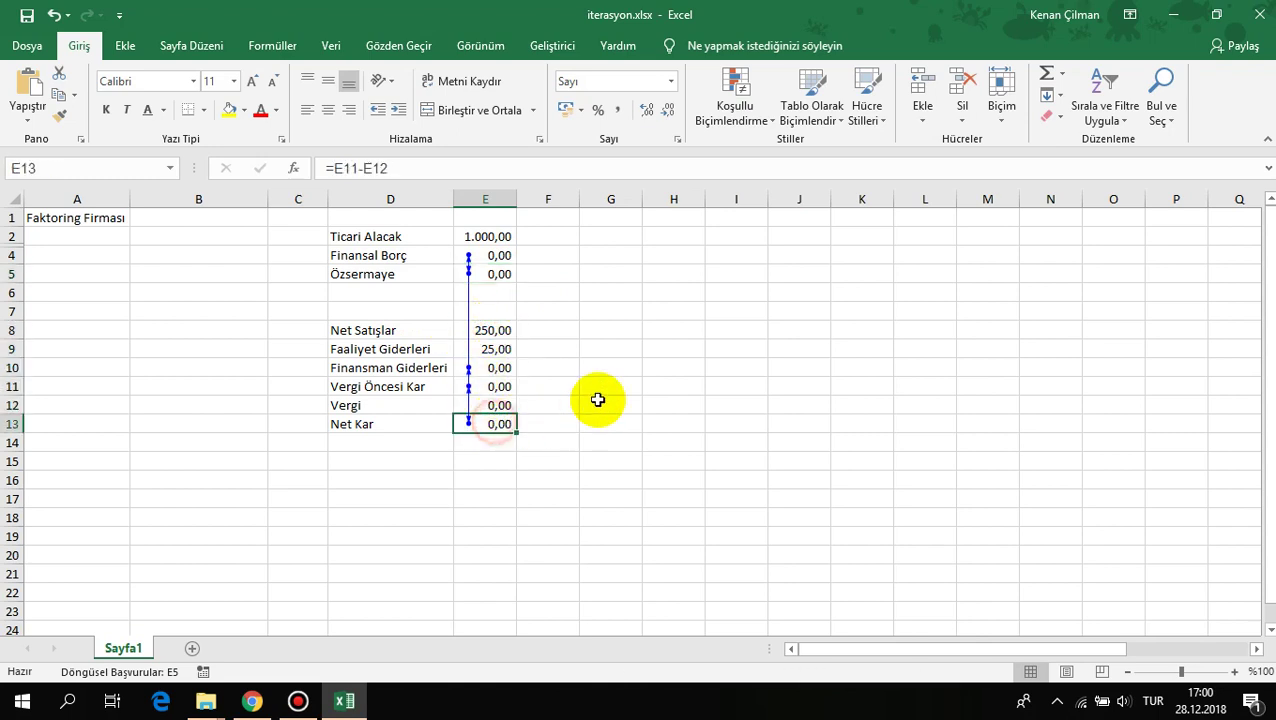
pyautogui.doubleClick(495, 274)
pyautogui.press('Return')
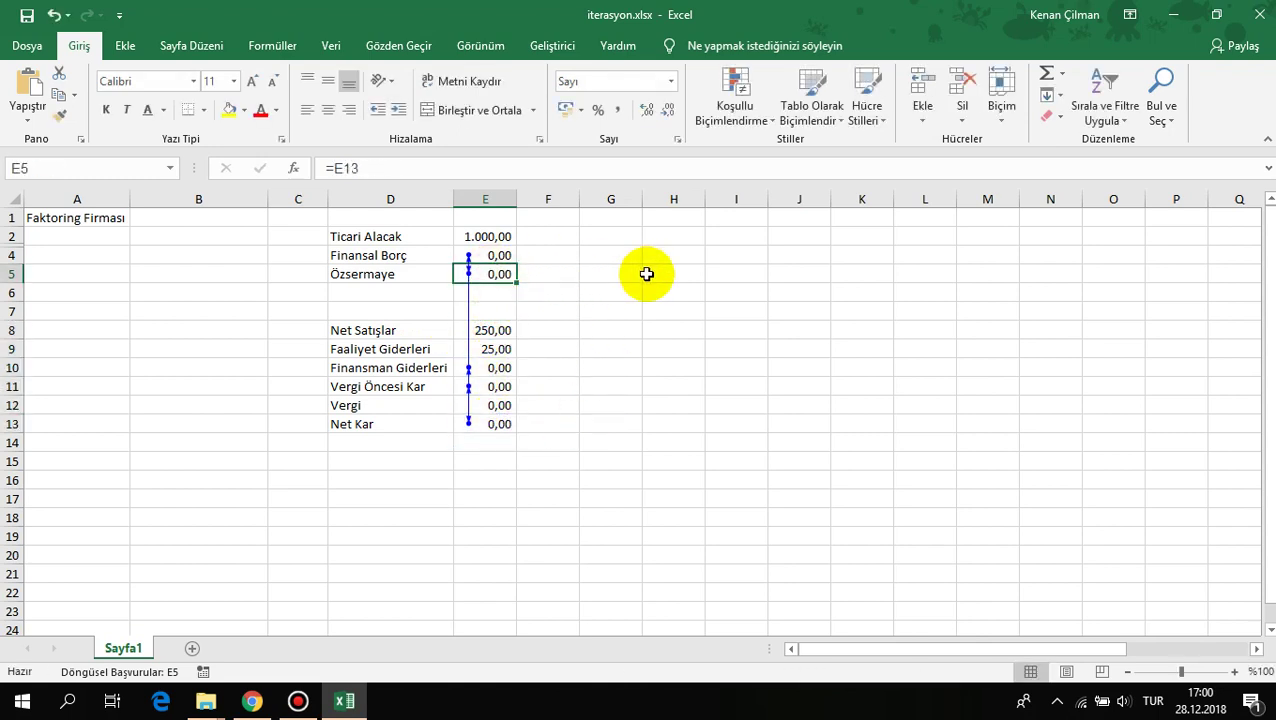
pyautogui.doubleClick(487, 253)
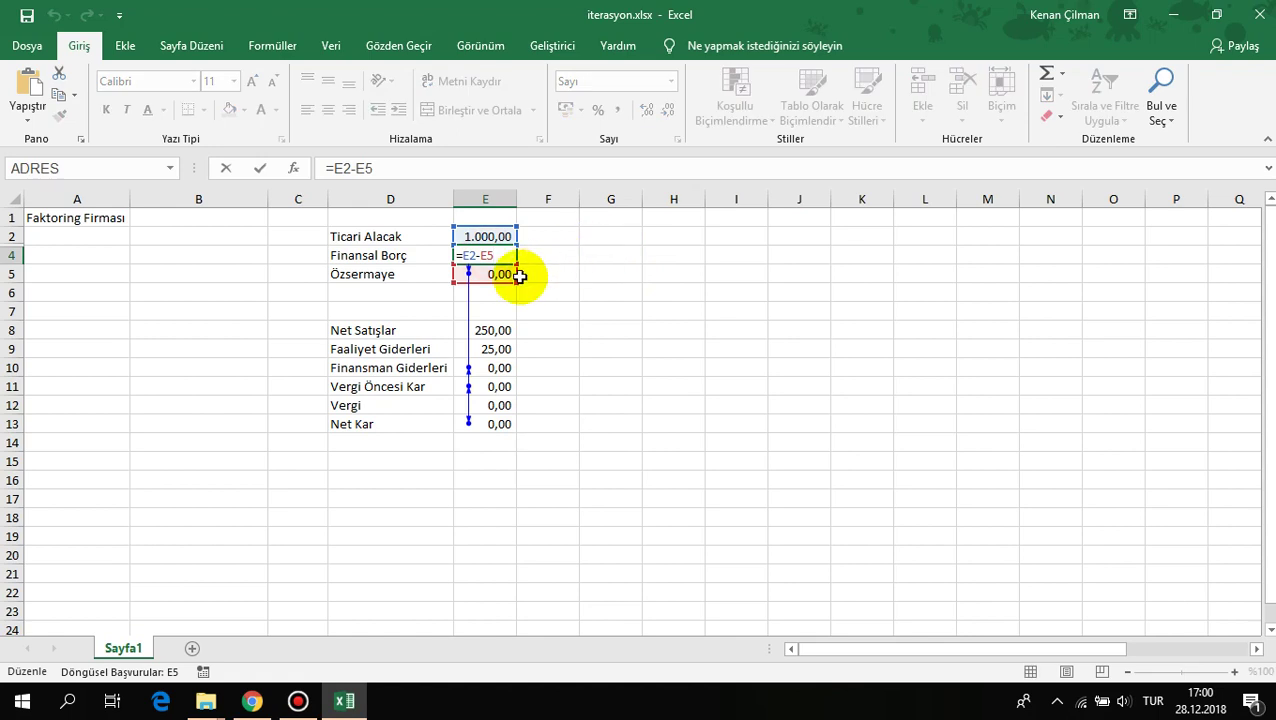
pyautogui.click(487, 275)
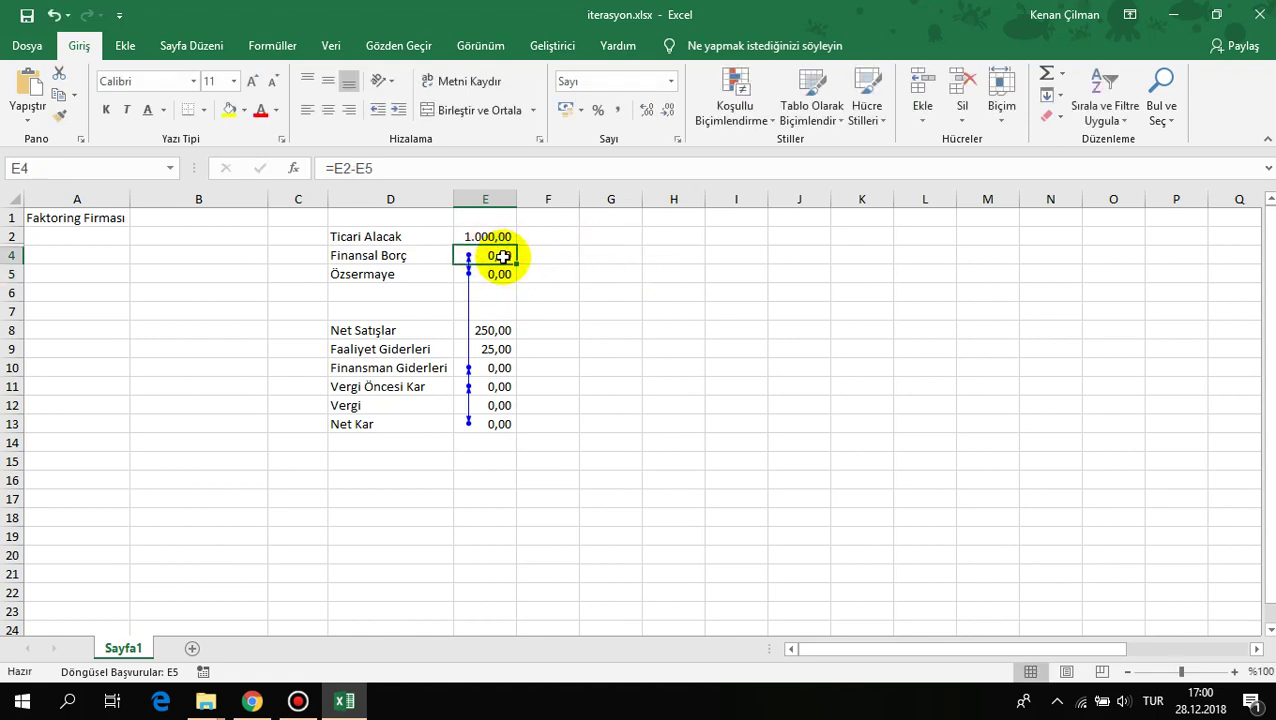
pyautogui.click(394, 420)
pyautogui.click(502, 425)
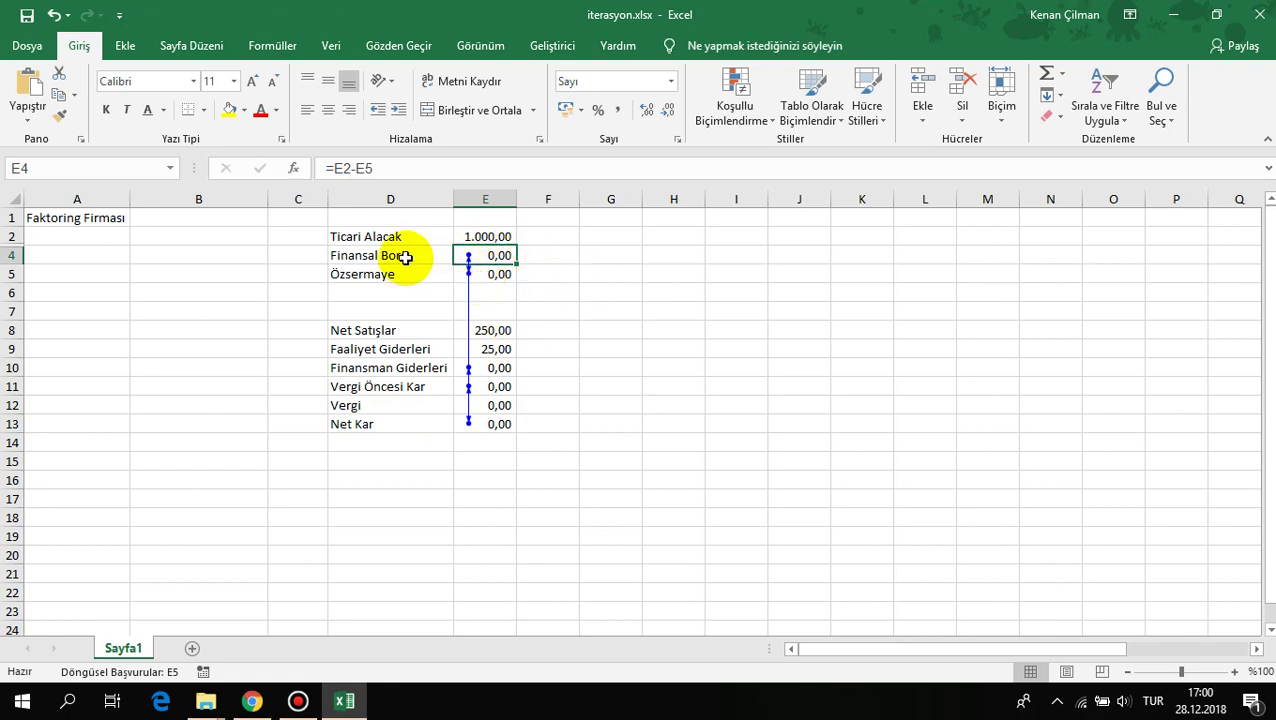
# Step: Trace the circular chain across the Finansal Borç, Finansman Giderleri, Net Kar and Özsermaye rows
pyautogui.moveTo(405, 256); pyautogui.dragTo(495, 256)
pyautogui.moveTo(382, 368); pyautogui.dragTo(488, 368)
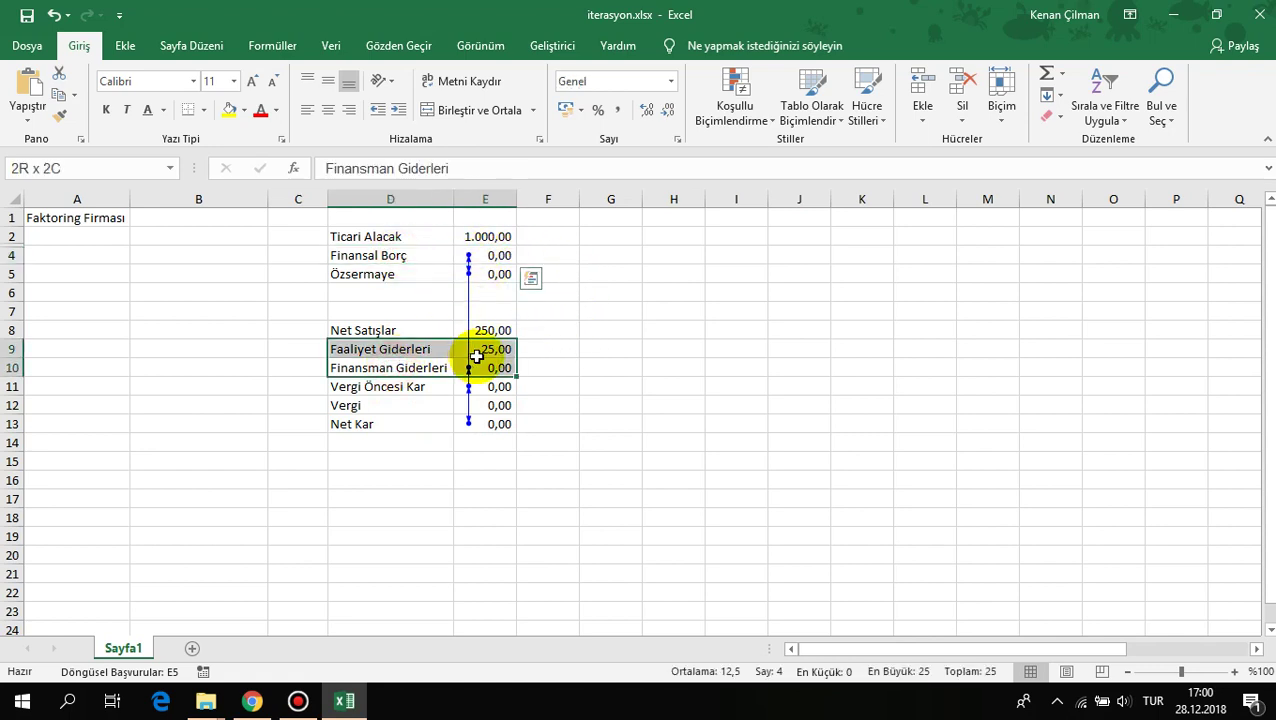
pyautogui.moveTo(371, 423); pyautogui.dragTo(493, 422)
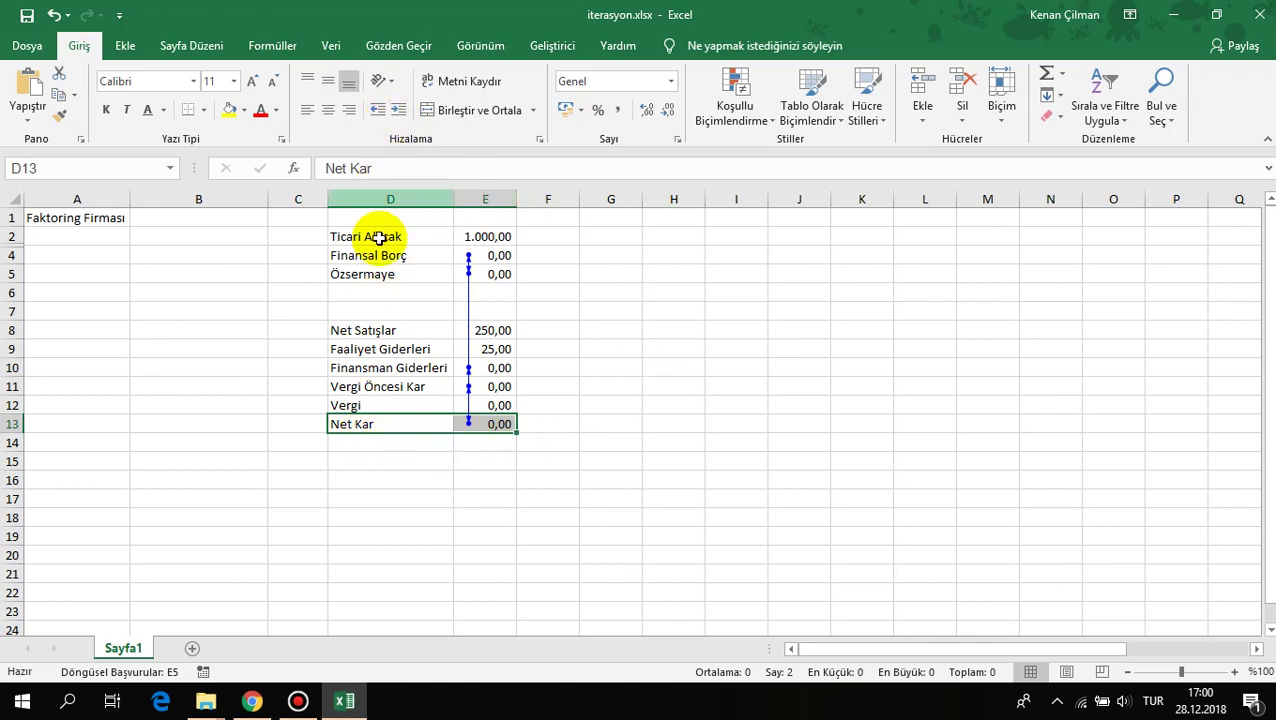
pyautogui.moveTo(361, 255); pyautogui.dragTo(487, 260)
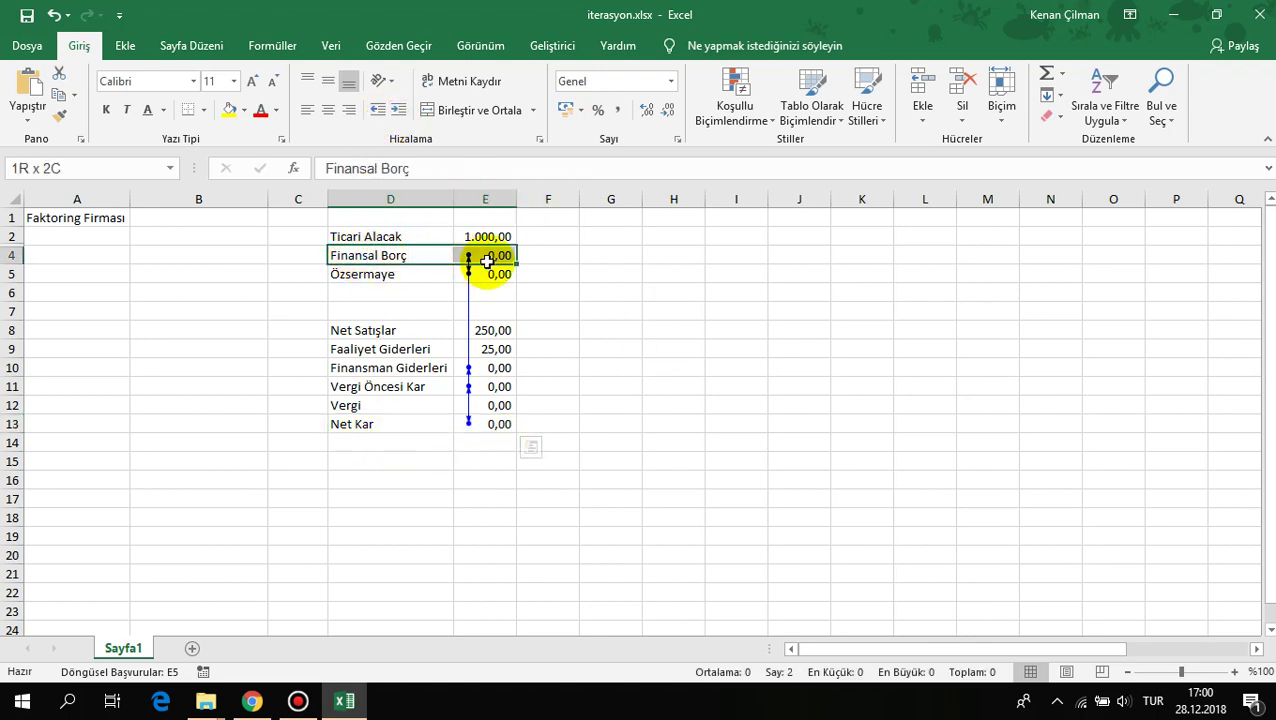
pyautogui.moveTo(358, 423); pyautogui.dragTo(480, 423)
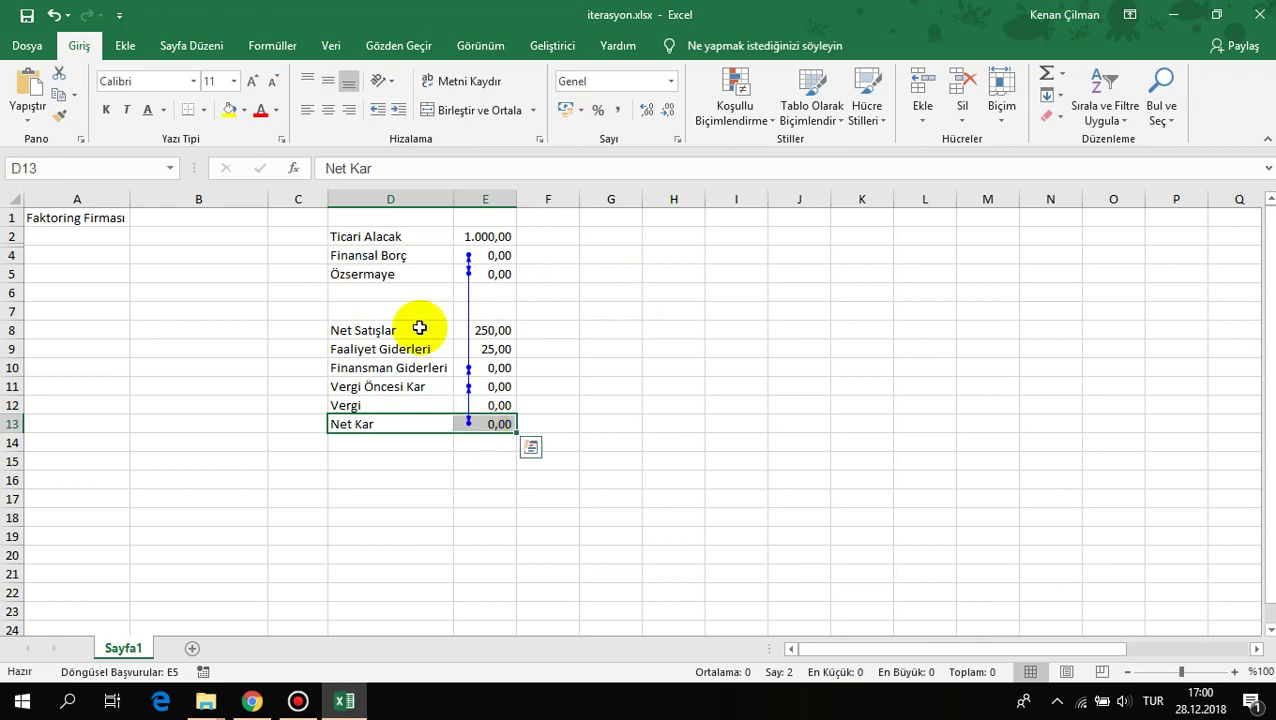
pyautogui.moveTo(362, 274); pyautogui.dragTo(455, 272)
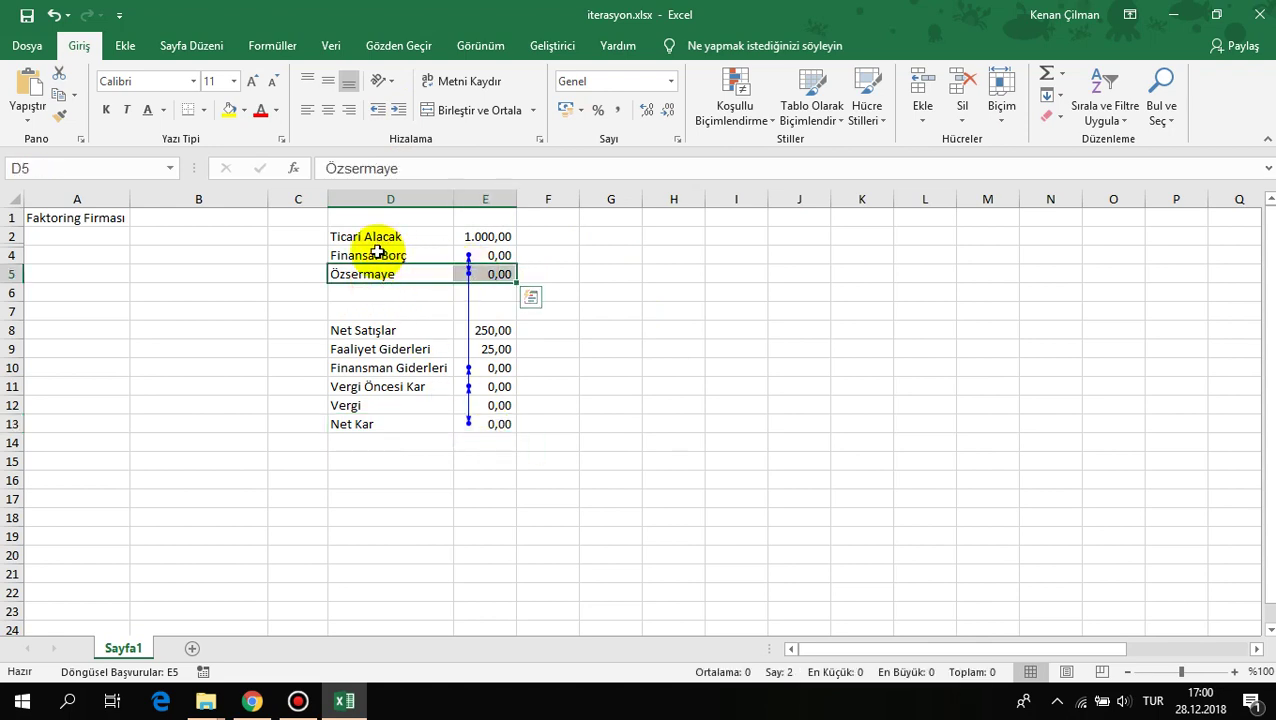
pyautogui.click(381, 255)
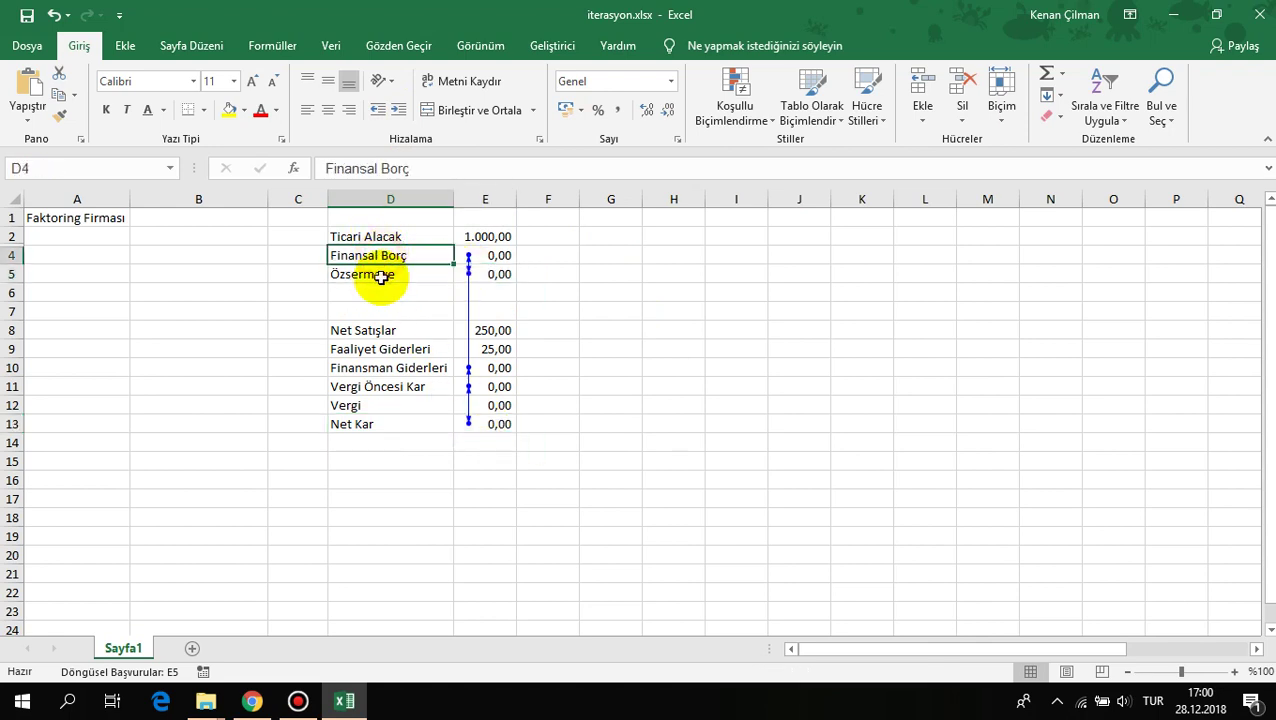
pyautogui.click(385, 272)
pyautogui.moveTo(389, 257); pyautogui.dragTo(500, 255)
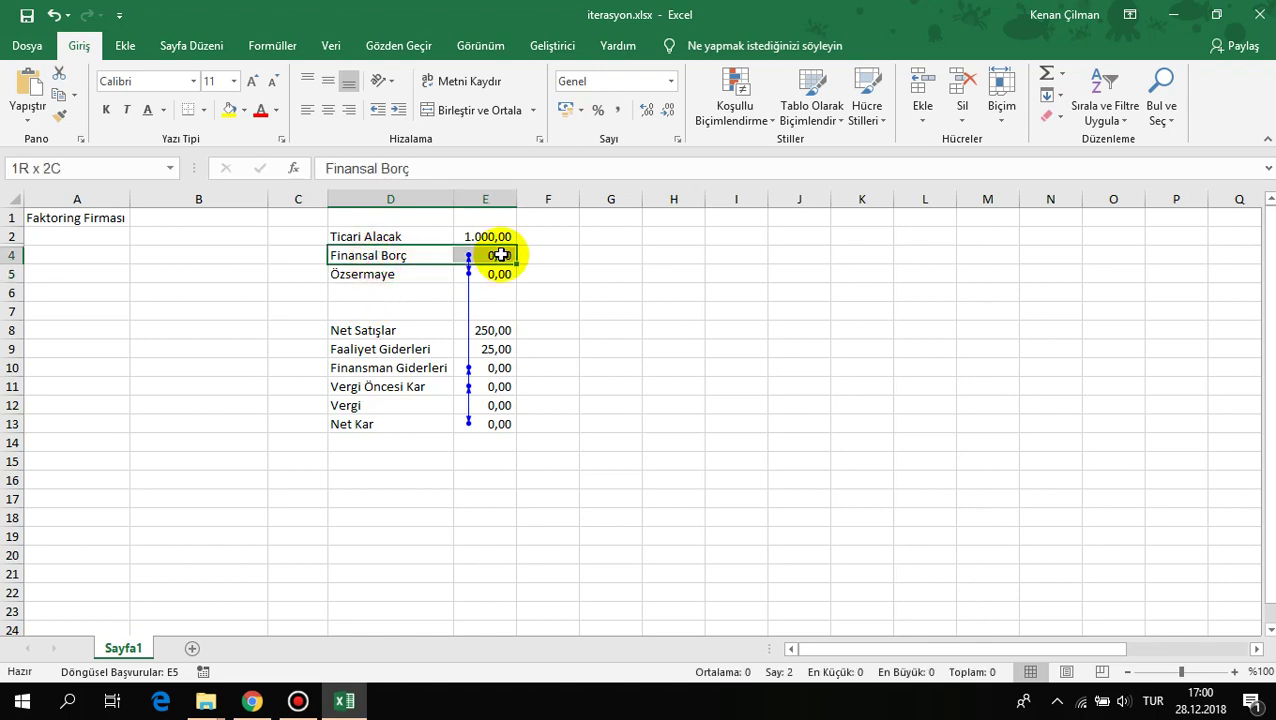
pyautogui.click(398, 367)
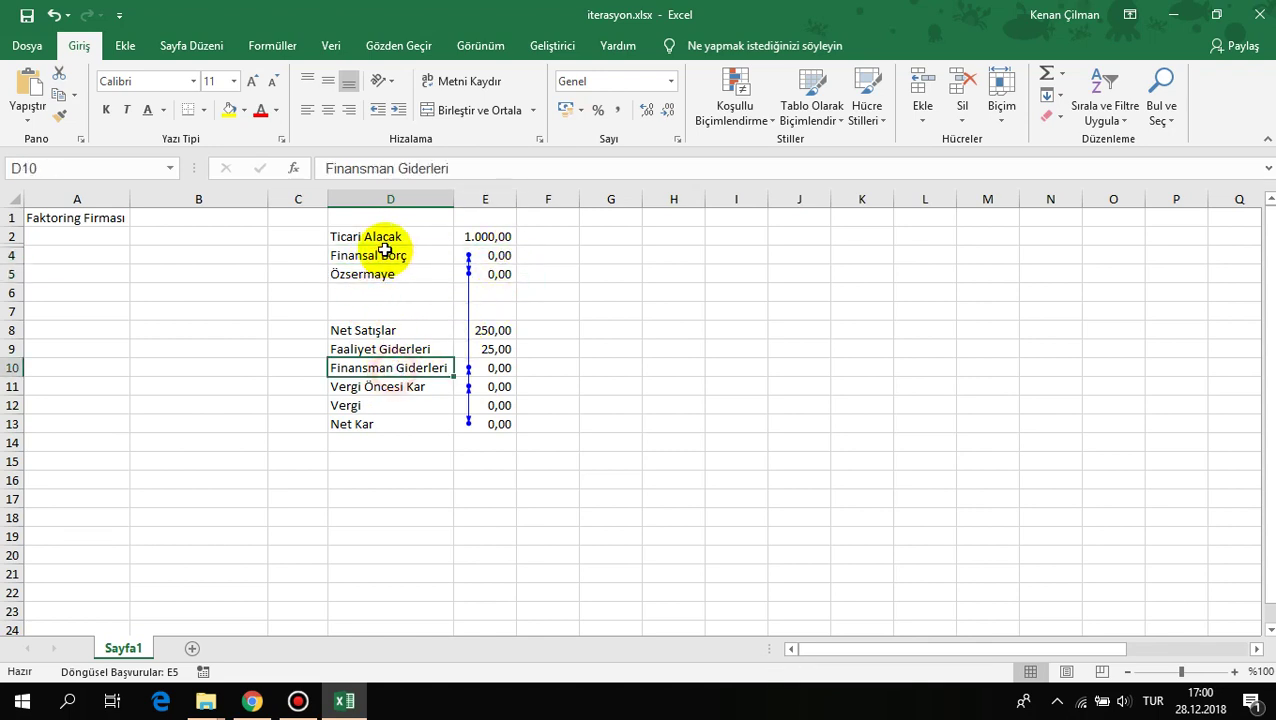
pyautogui.moveTo(380, 256); pyautogui.dragTo(495, 255)
pyautogui.moveTo(395, 368); pyautogui.dragTo(495, 367)
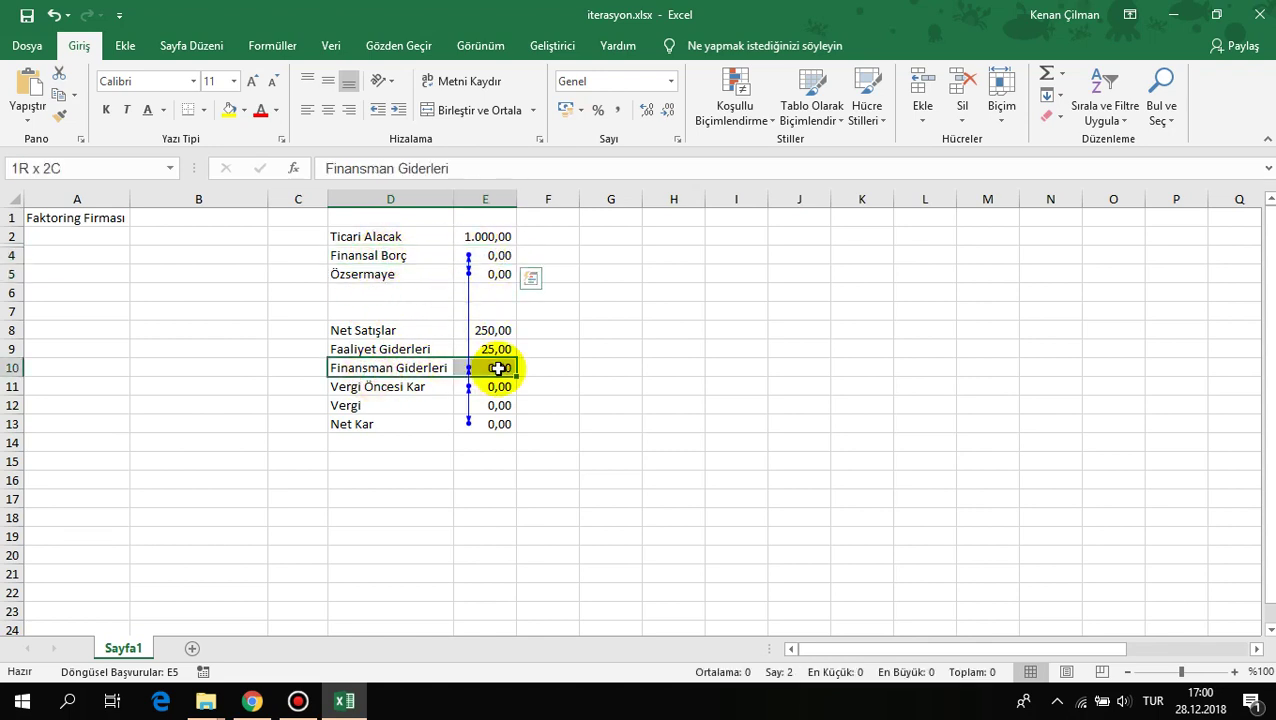
# Step: Re-inspect the Net Kar, Özsermaye and Finansal Borç formulas, leaving them unchanged
pyautogui.click(500, 424)
pyautogui.doubleClick(505, 424)
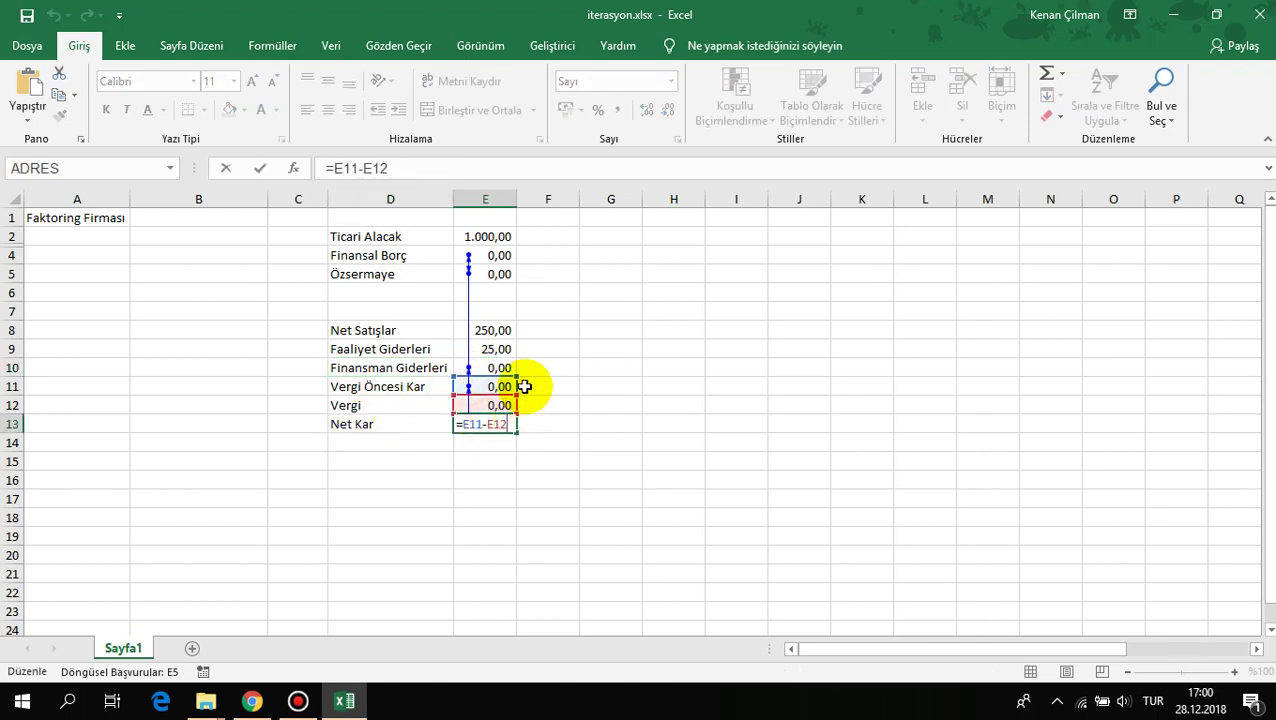
pyautogui.press('Escape')
pyautogui.doubleClick(492, 274)
pyautogui.press('Escape')
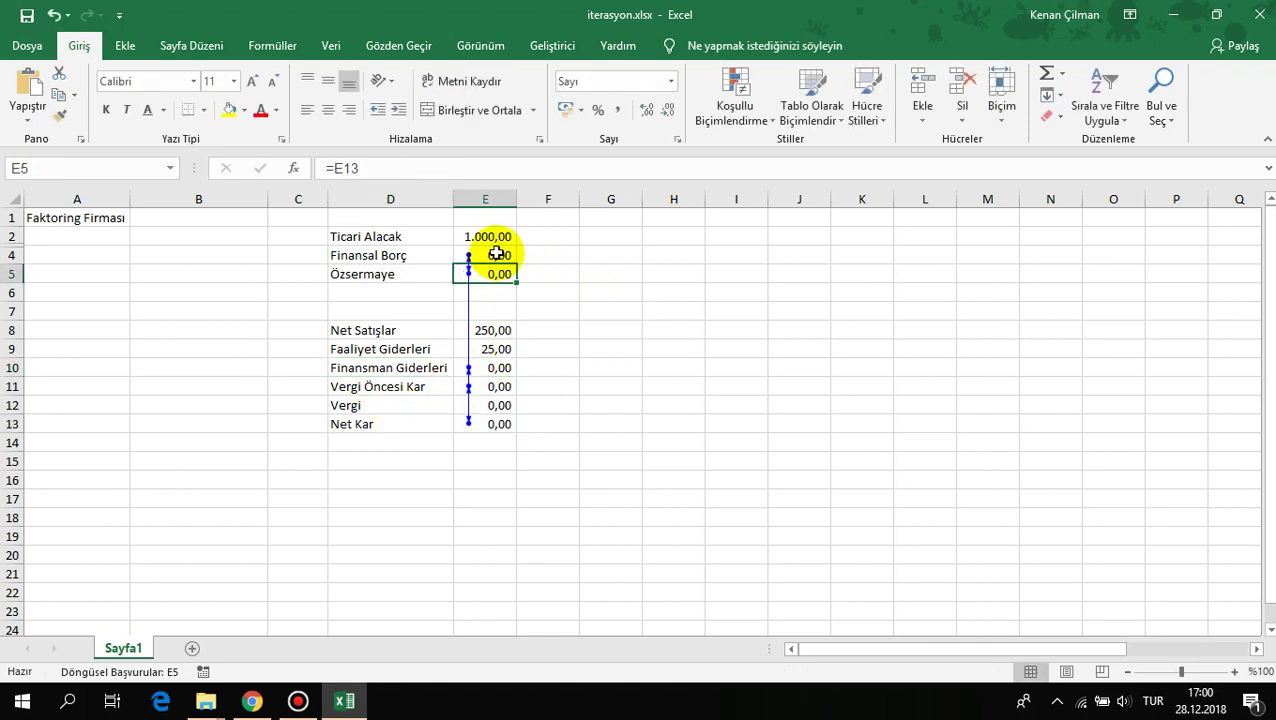
pyautogui.doubleClick(497, 254)
pyautogui.press('Escape')
pyautogui.click(612, 256)
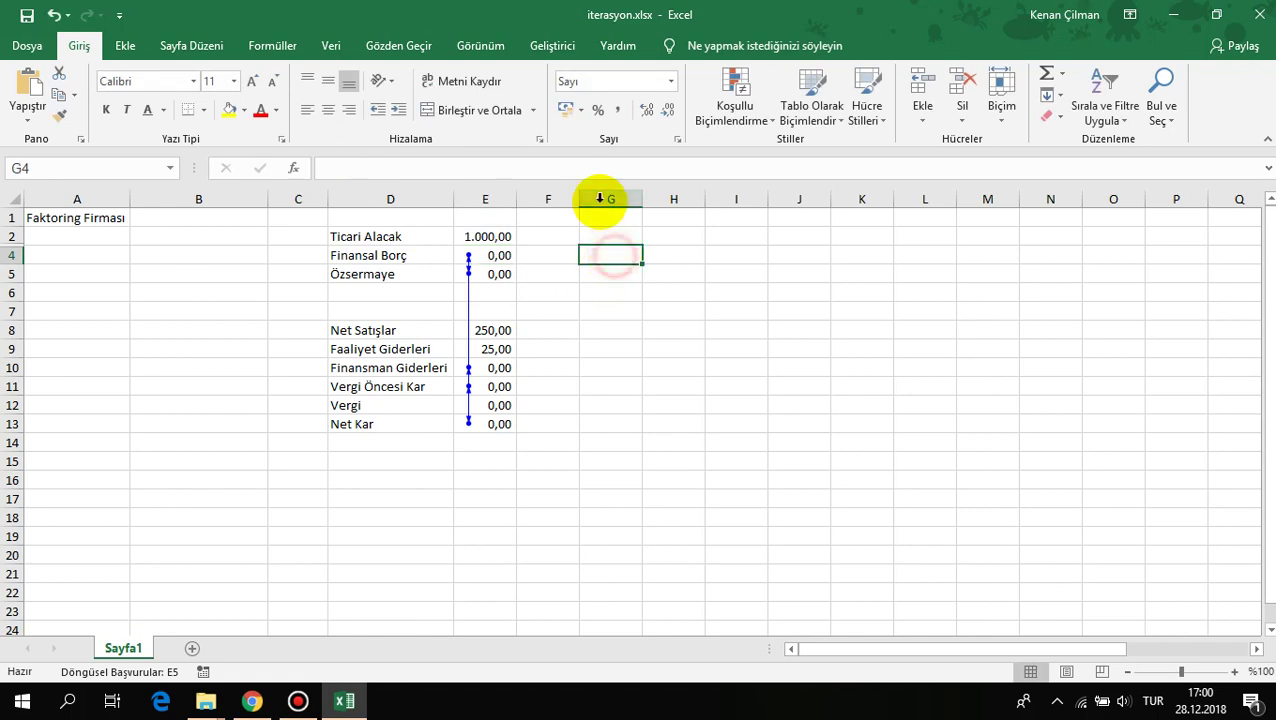
pyautogui.moveTo(498, 236); pyautogui.dragTo(504, 450)
pyautogui.click(638, 407)
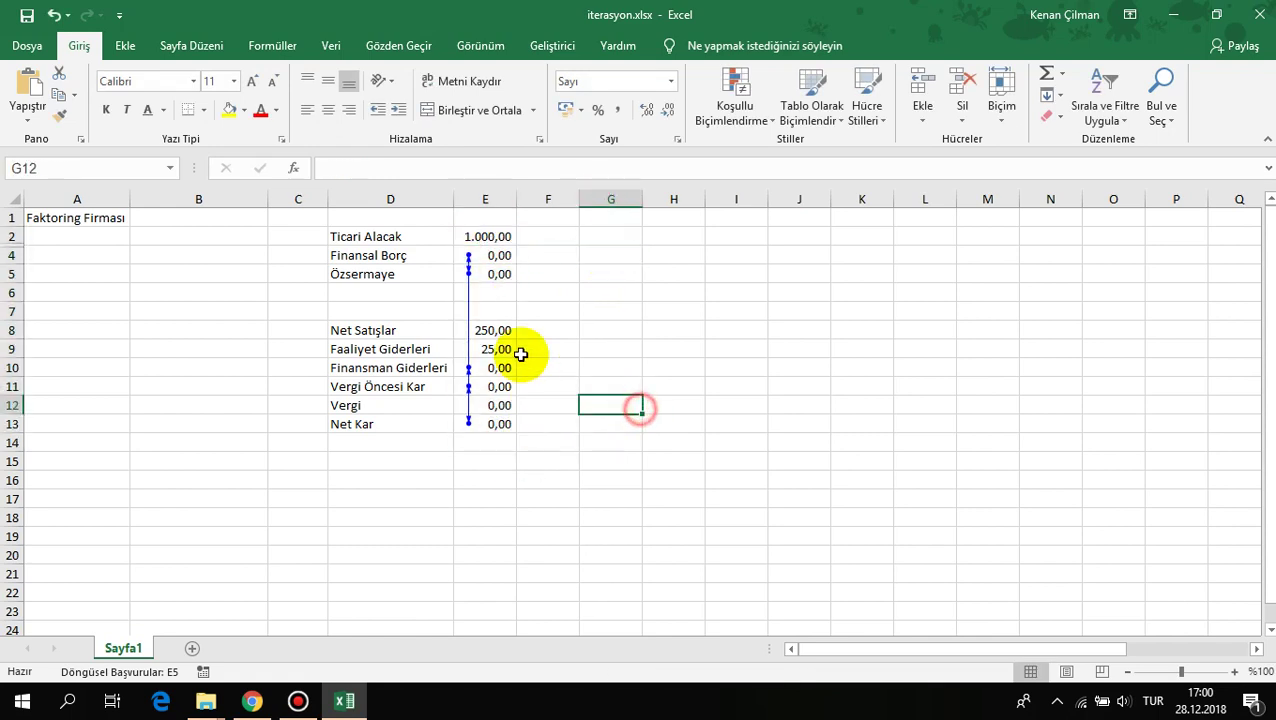
# Step: Step through the debt, operating expenses, pre-tax profit and net profit values in column E
pyautogui.click(500, 258)
pyautogui.doubleClick(499, 258)
pyautogui.press('Return')
pyautogui.press('Down')
pyautogui.press('Down')
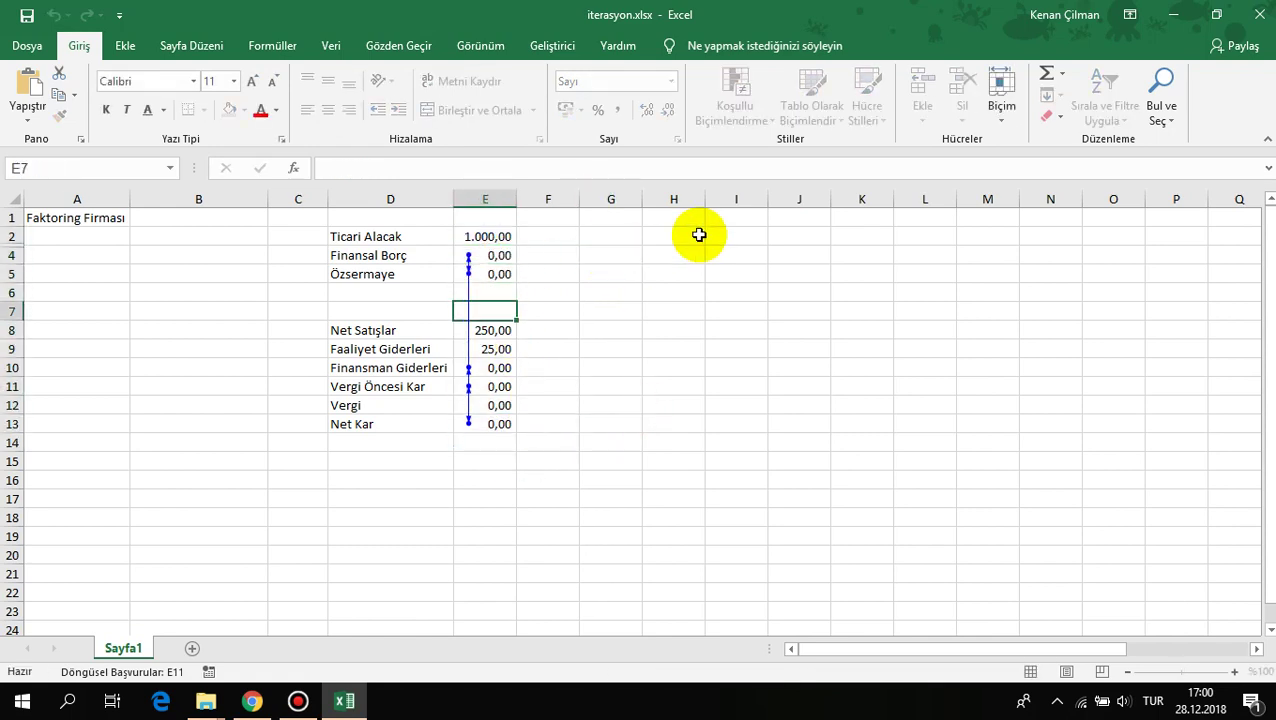
pyautogui.doubleClick(488, 352)
pyautogui.click(500, 387)
pyautogui.click(505, 424)
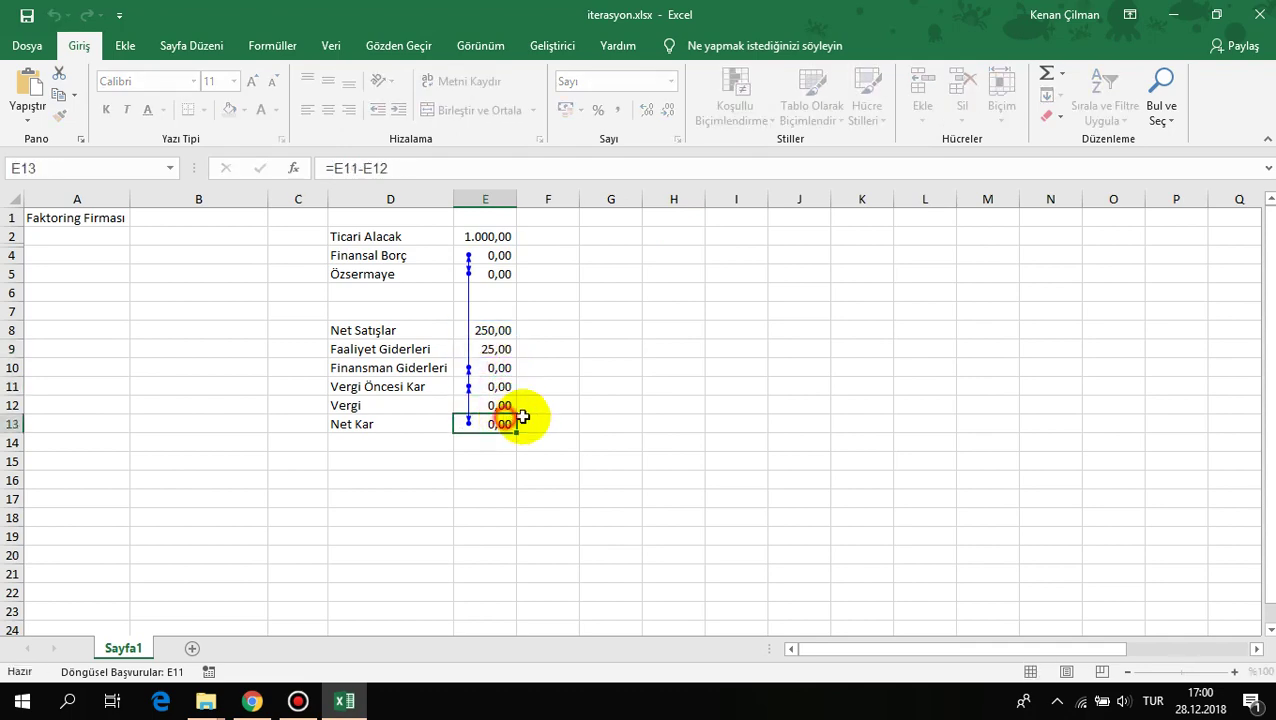
pyautogui.click(676, 330)
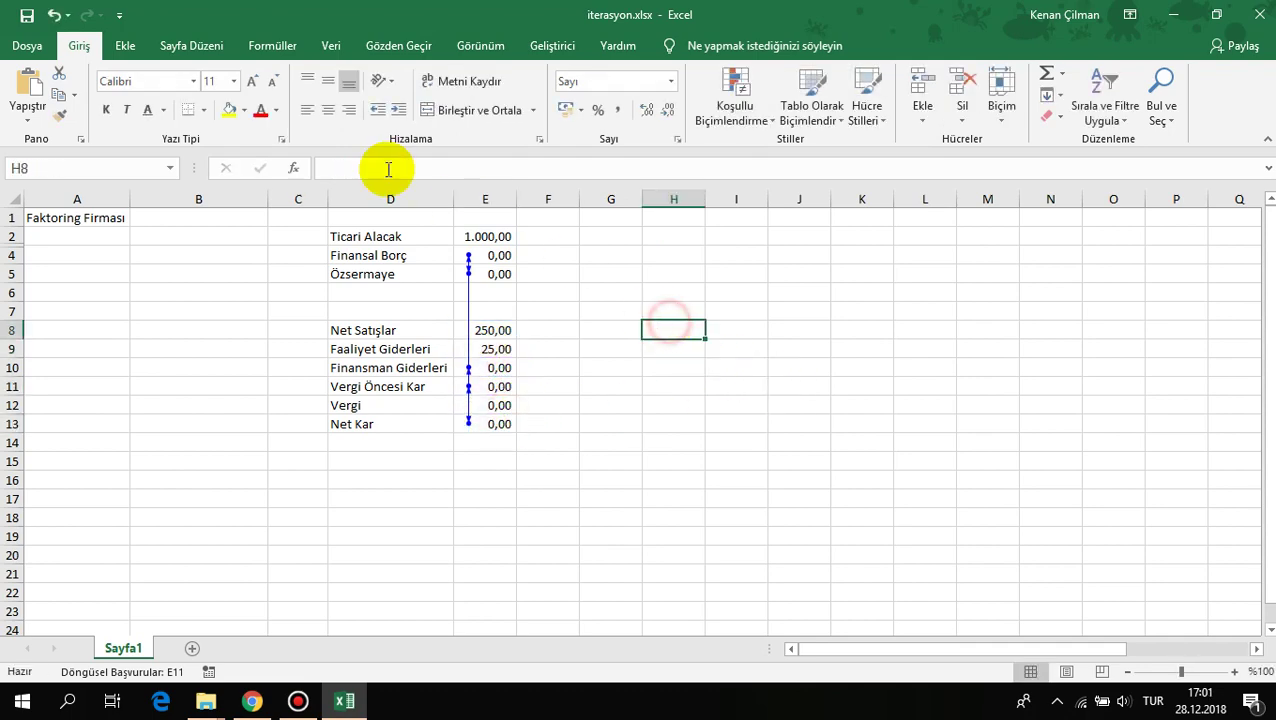
# Step: Enable iterative calculation under Options > Formüller so debt becomes 933,75 and net profit 66,25
pyautogui.click(30, 46)
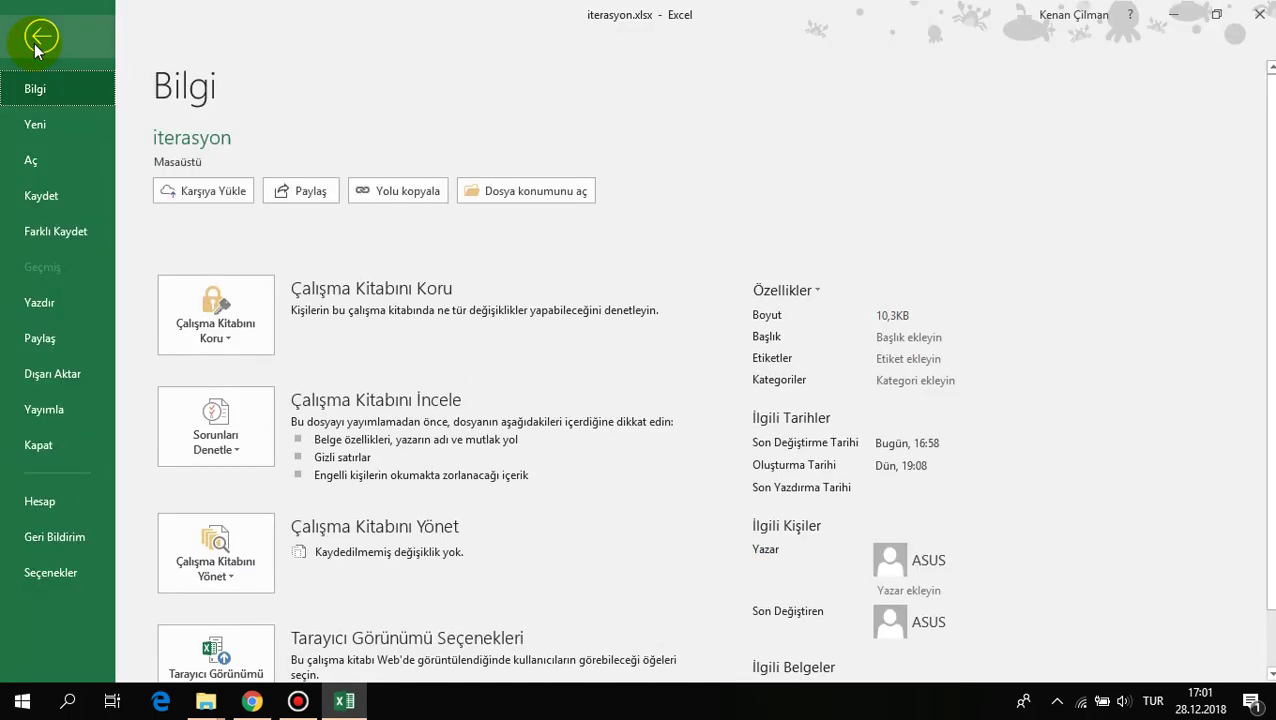
pyautogui.click(42, 574)
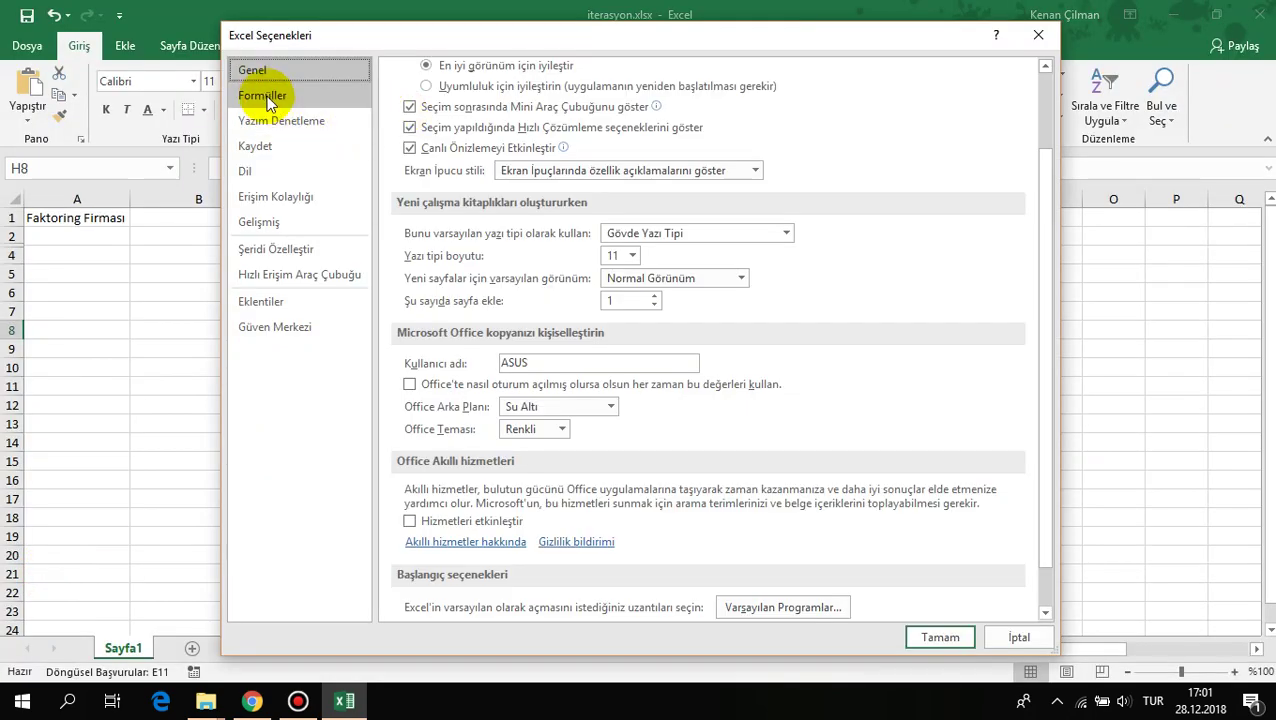
pyautogui.click(263, 96)
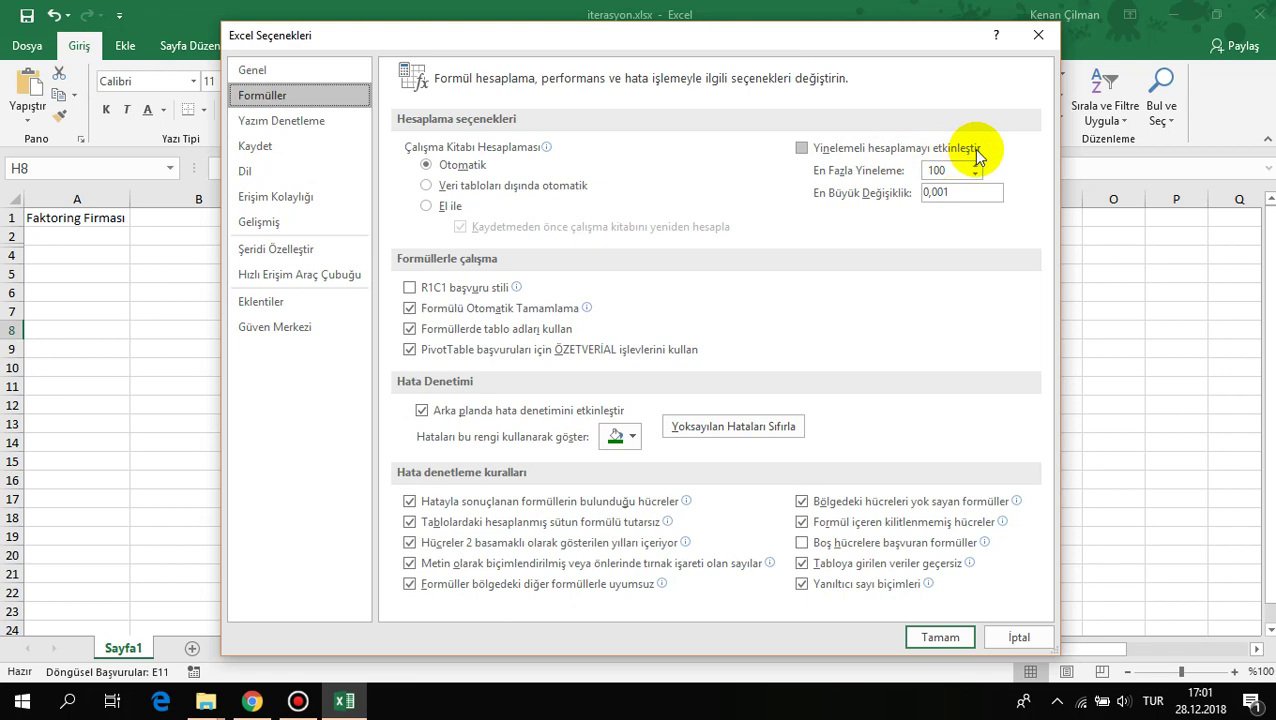
pyautogui.click(802, 149)
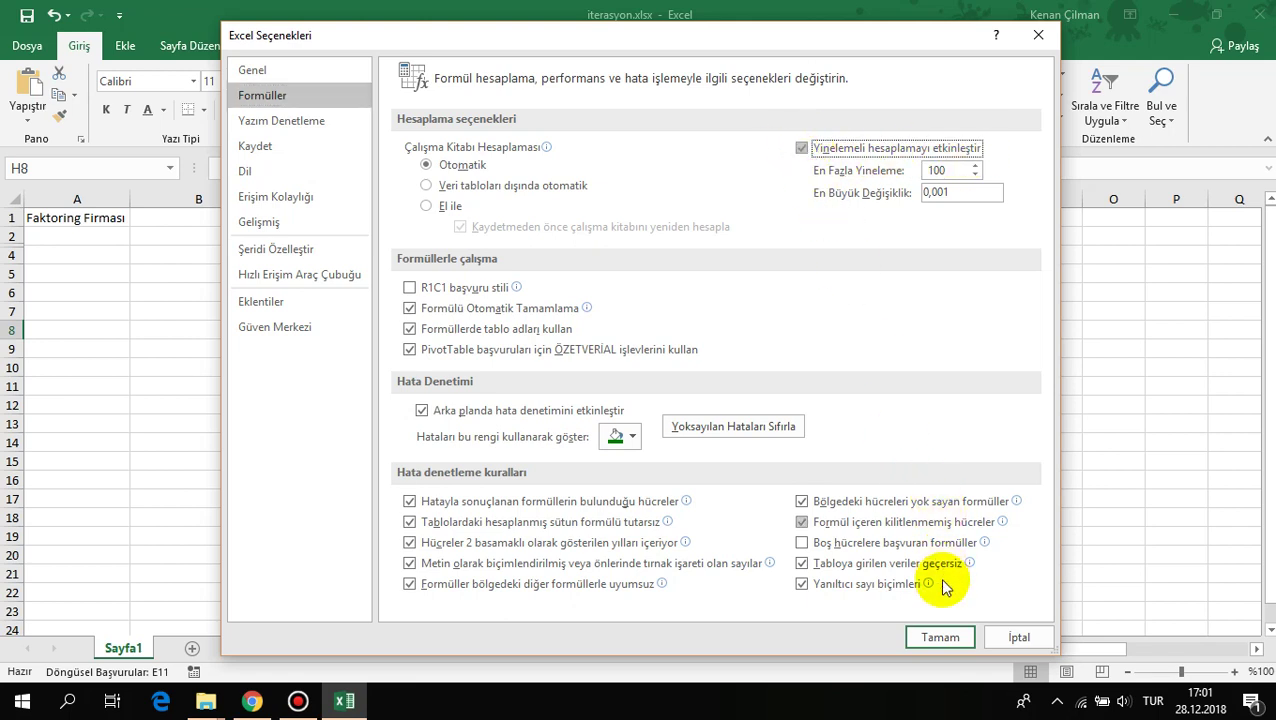
pyautogui.click(940, 637)
pyautogui.click(607, 312)
pyautogui.click(490, 236)
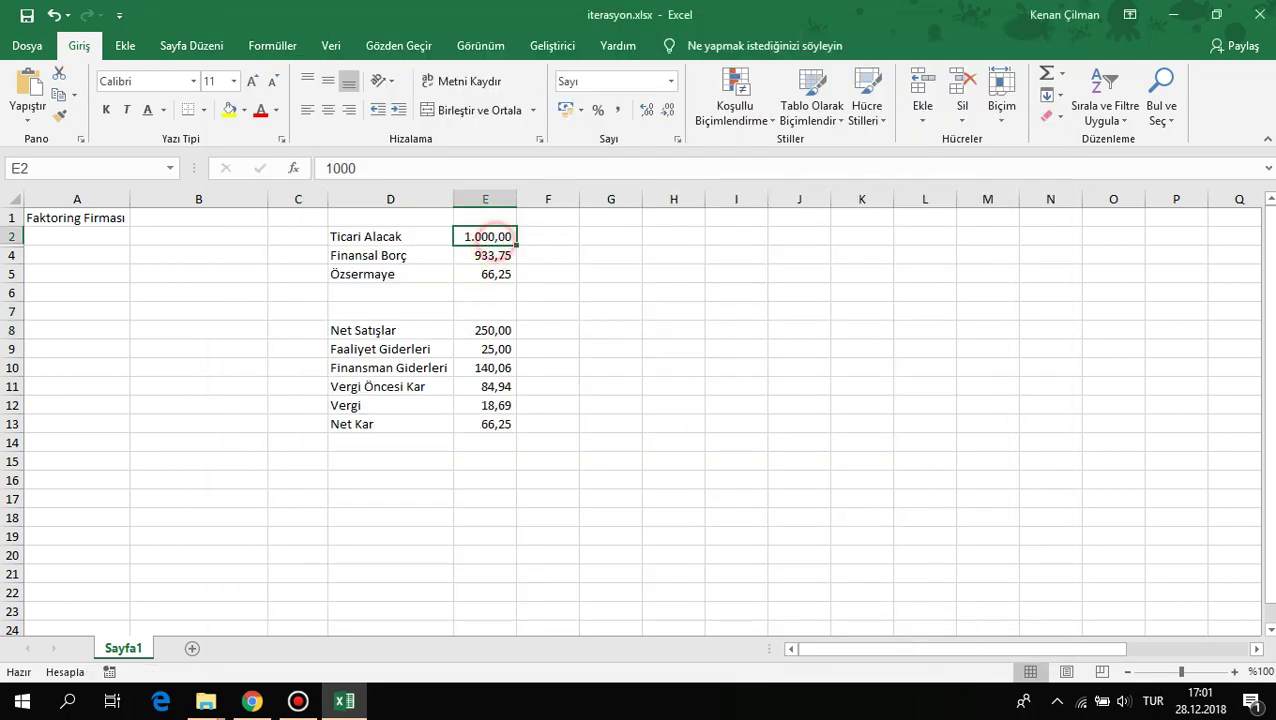
pyautogui.press('F2')
pyautogui.press('Return')
pyautogui.press('Return')
pyautogui.press('F2')
pyautogui.press('Return')
pyautogui.press('Return')
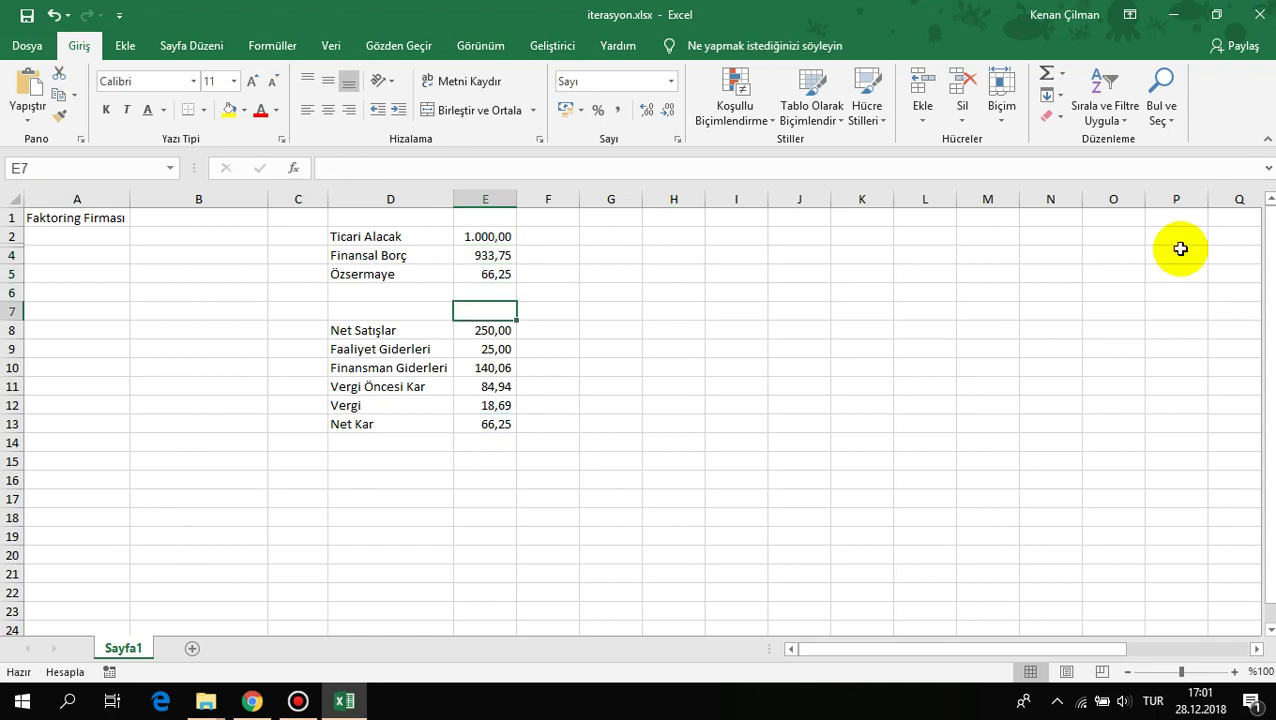
pyautogui.click(598, 276)
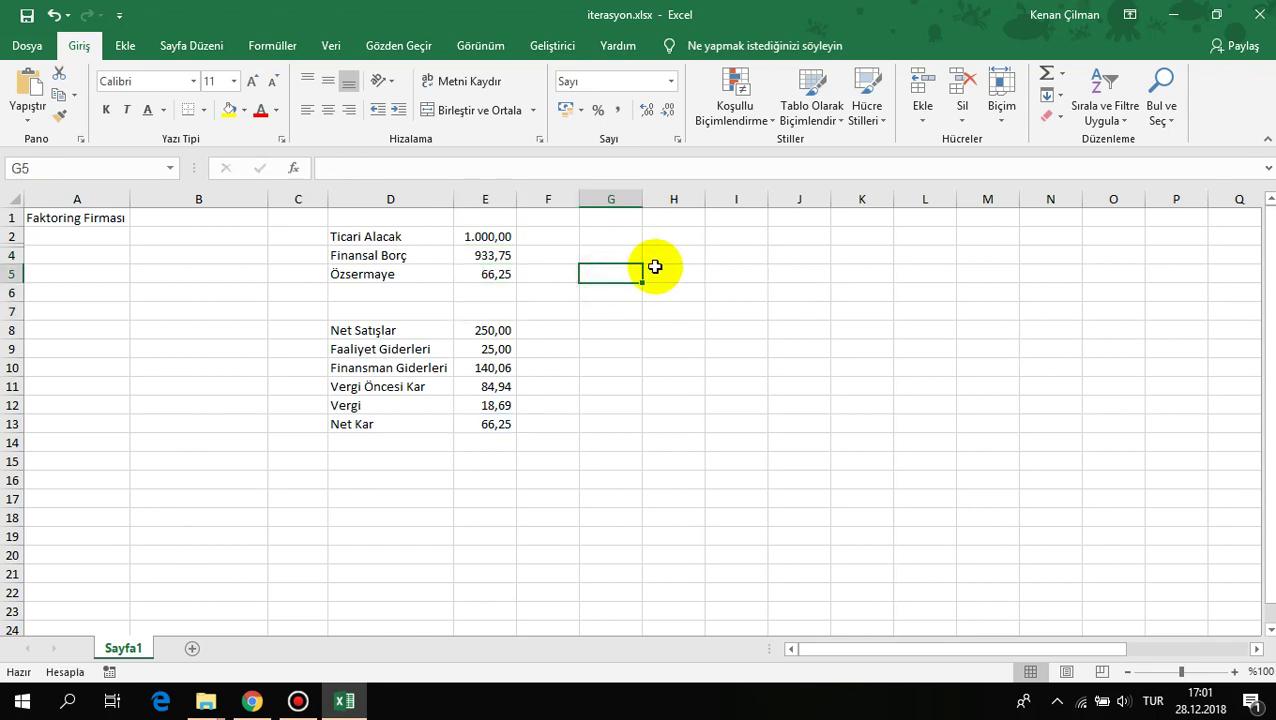
pyautogui.moveTo(490, 237); pyautogui.dragTo(497, 437)
pyautogui.click(496, 426)
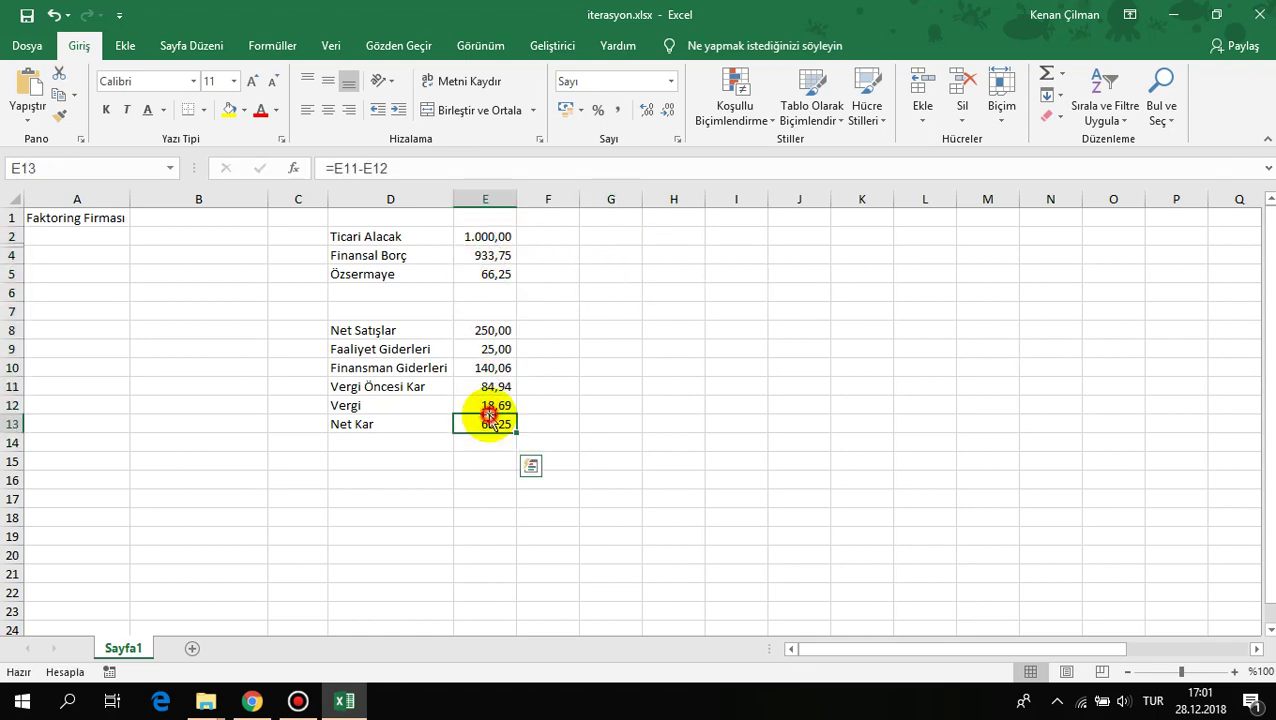
pyautogui.click(384, 258)
pyautogui.moveTo(462, 255); pyautogui.dragTo(510, 437)
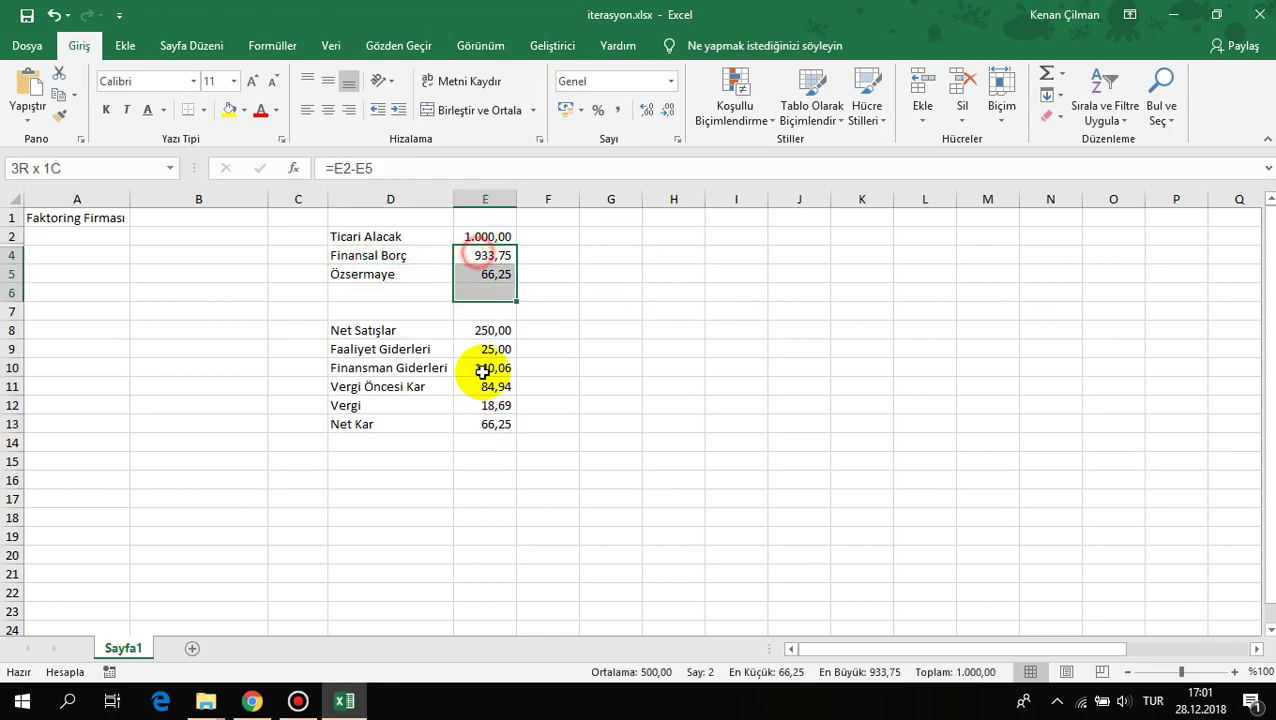
pyautogui.click(497, 425)
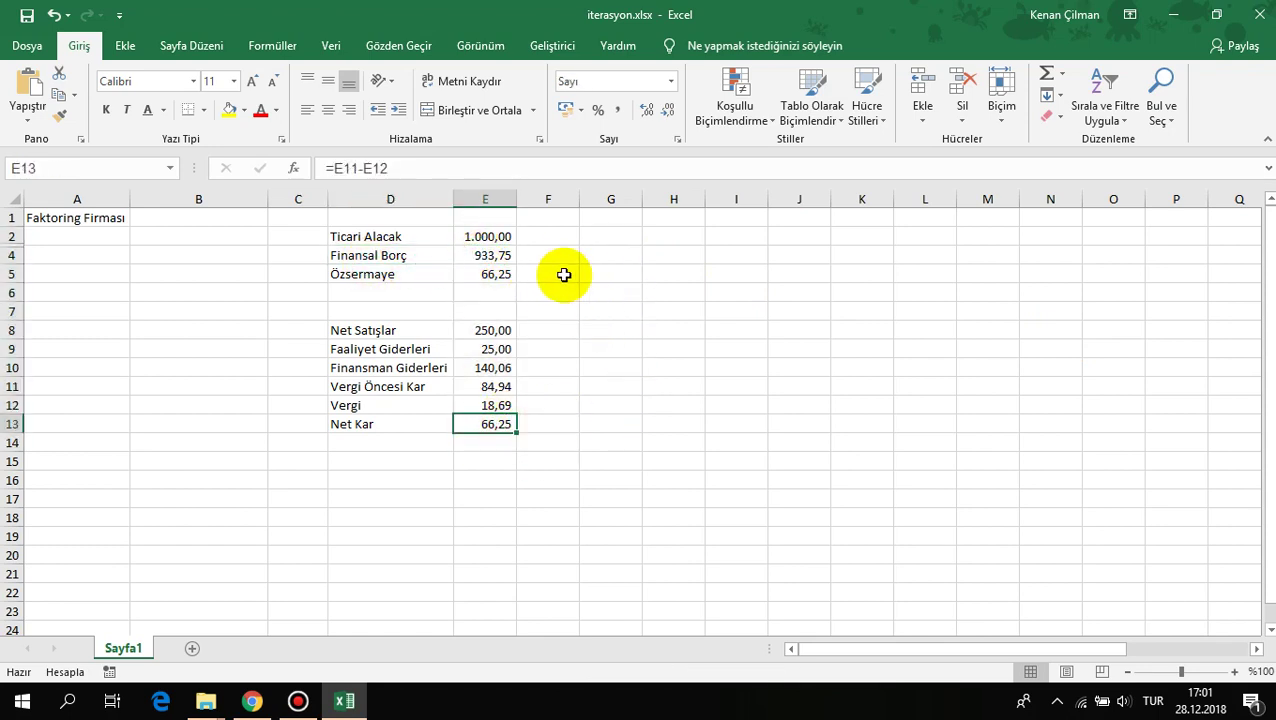
pyautogui.click(495, 256)
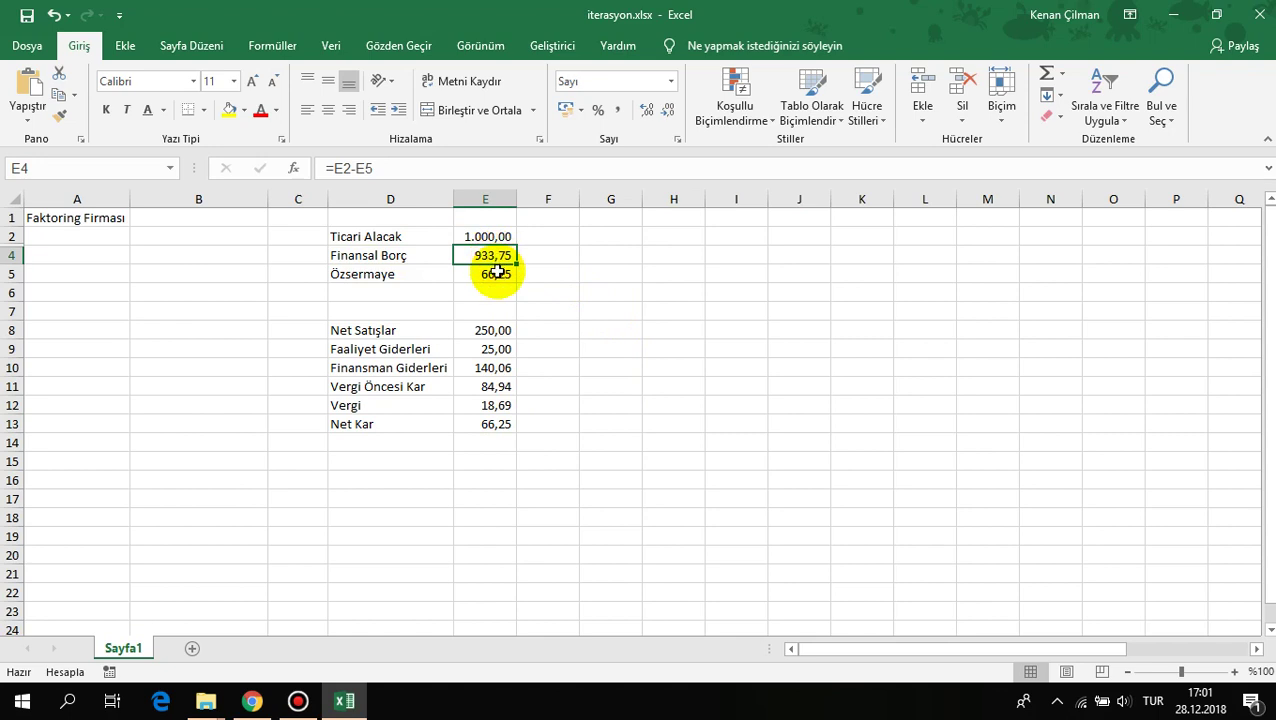
pyautogui.doubleClick(497, 271)
pyautogui.press('Escape')
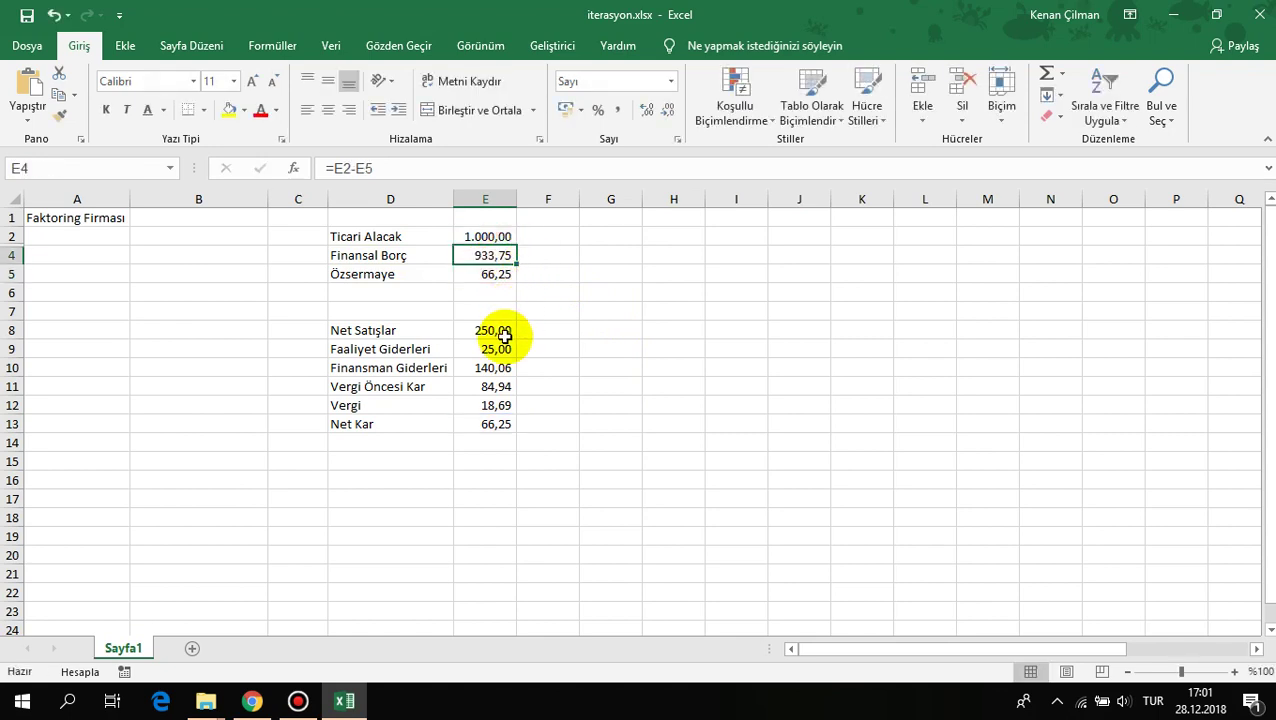
pyautogui.click(495, 349)
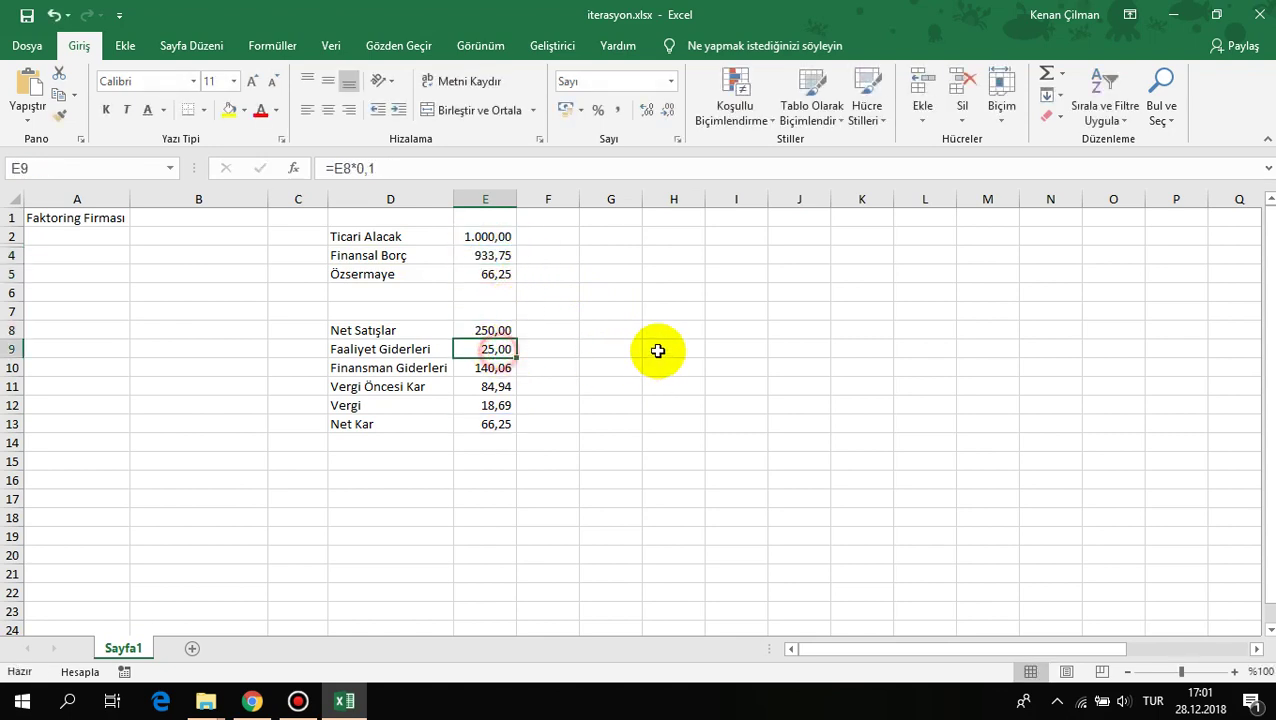
pyautogui.click(381, 273)
pyautogui.click(498, 272)
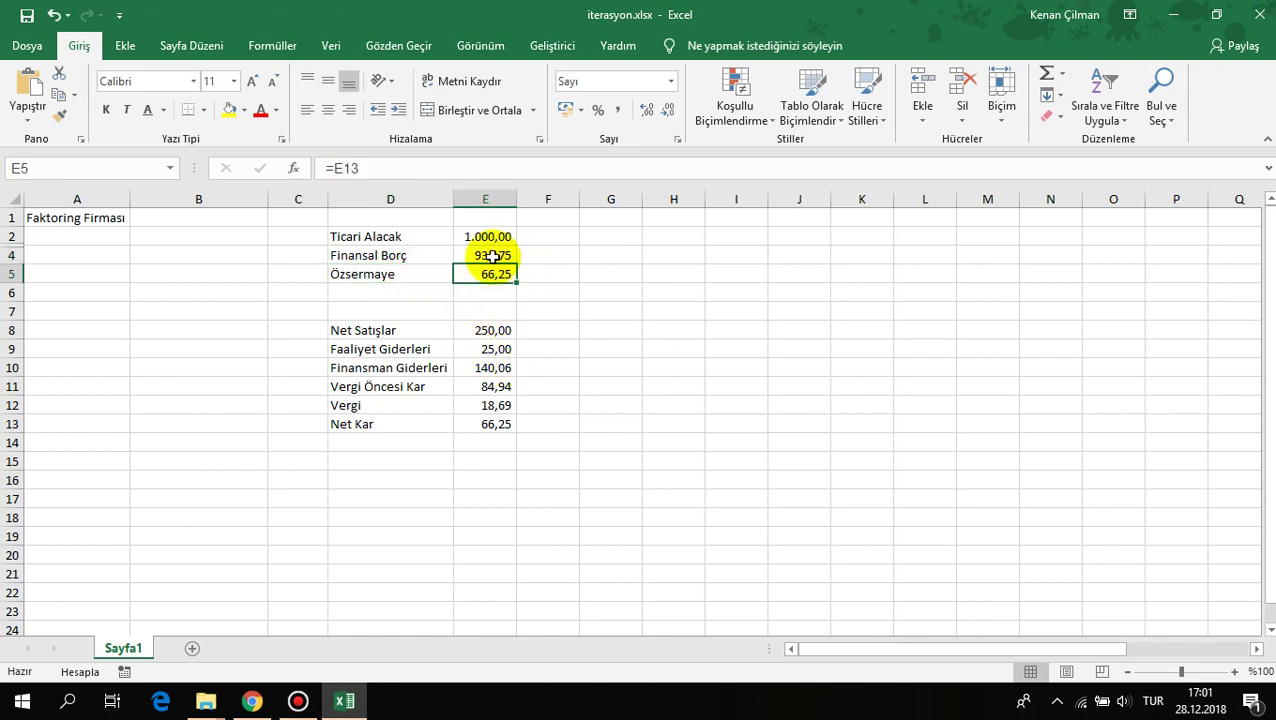
pyautogui.moveTo(397, 255); pyautogui.dragTo(496, 263)
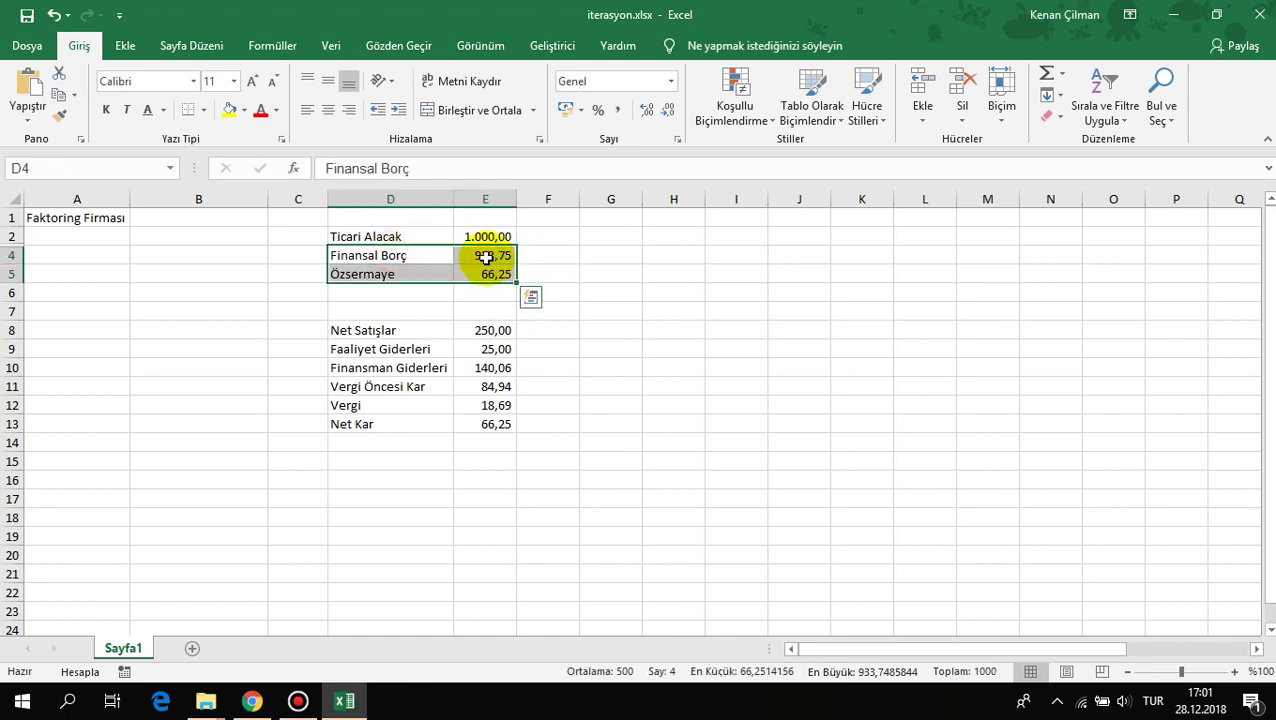
pyautogui.click(485, 257)
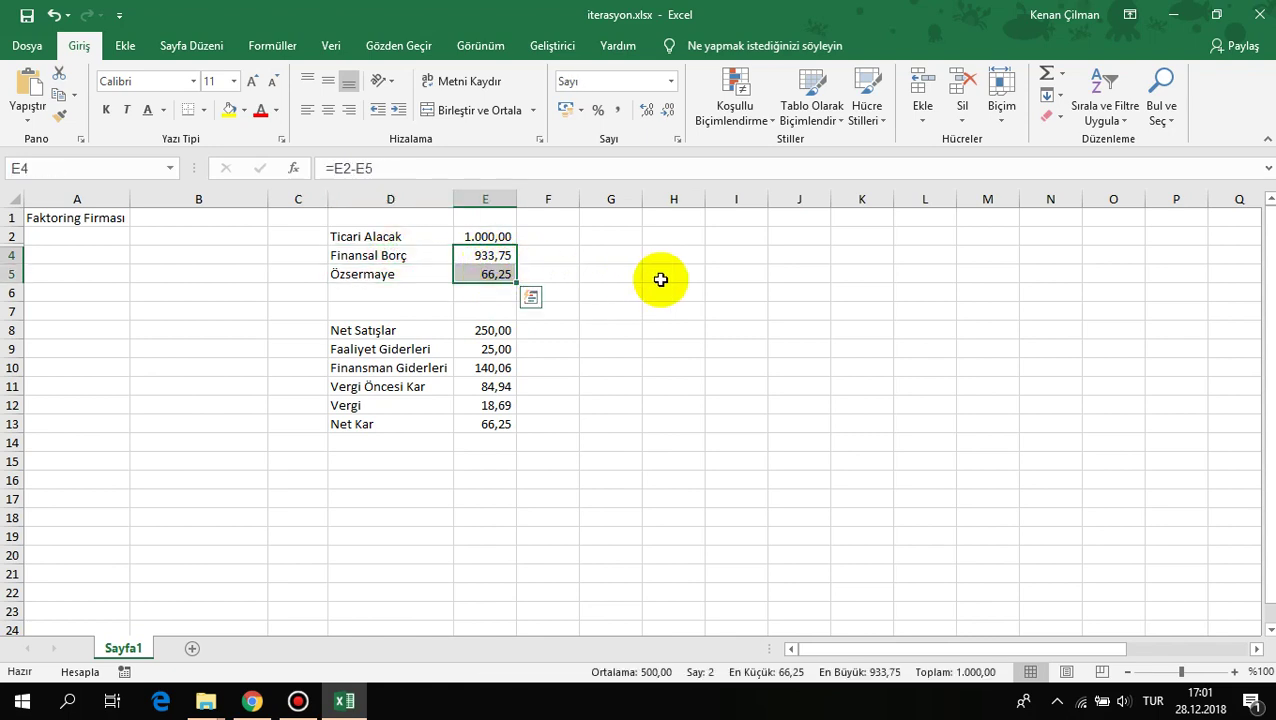
pyautogui.moveTo(407, 258); pyautogui.dragTo(570, 379)
pyautogui.click(481, 341)
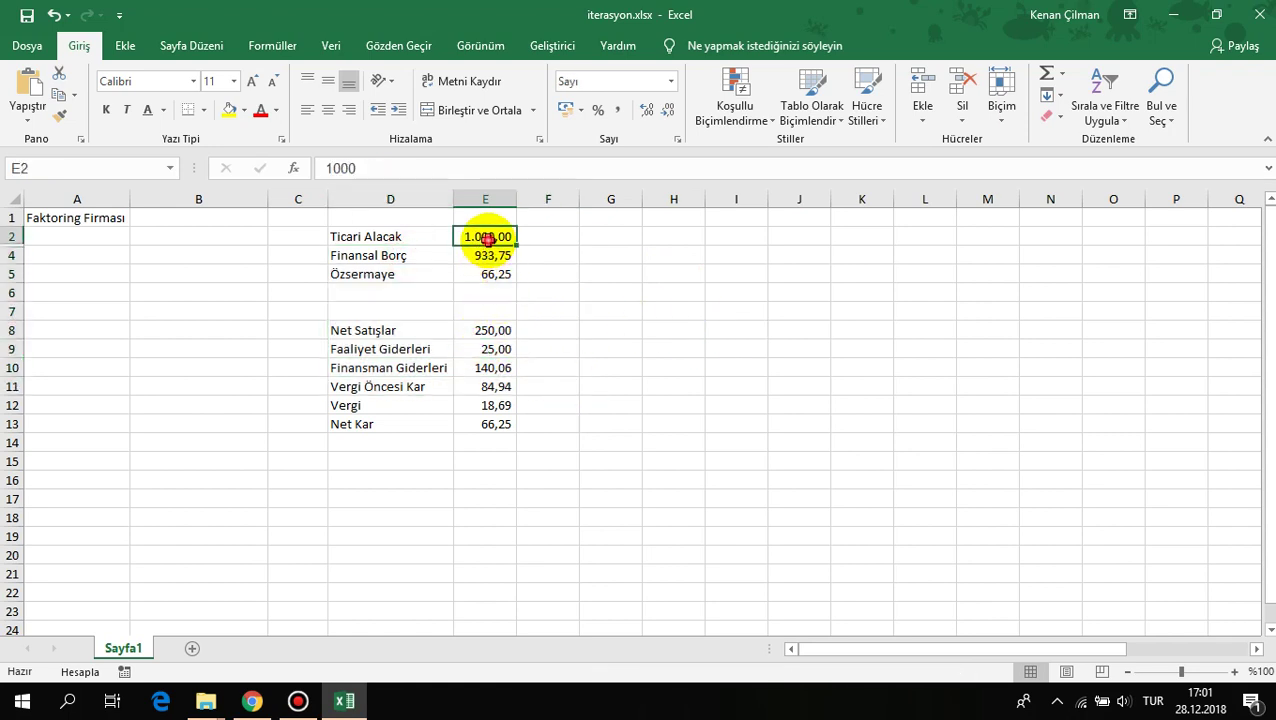
pyautogui.moveTo(487, 238); pyautogui.dragTo(492, 424)
pyautogui.click(584, 427)
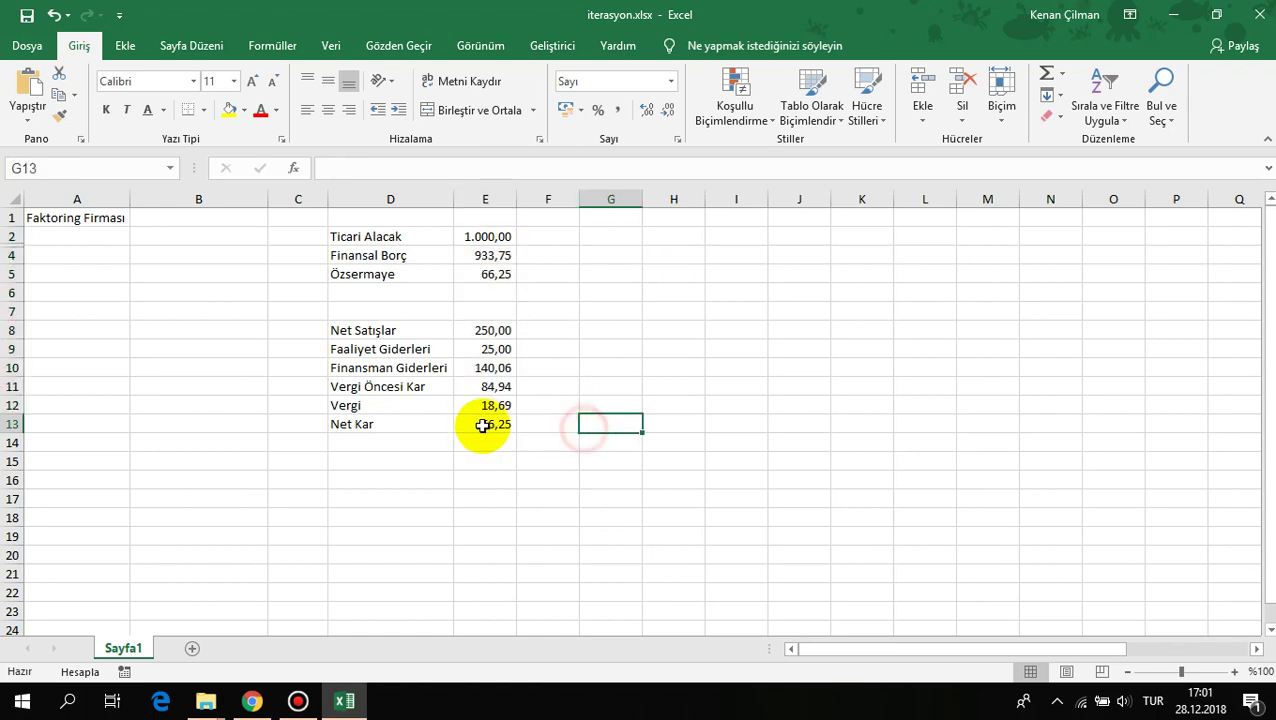
pyautogui.click(483, 426)
pyautogui.click(490, 272)
pyautogui.moveTo(364, 272); pyautogui.dragTo(493, 273)
pyautogui.click(482, 332)
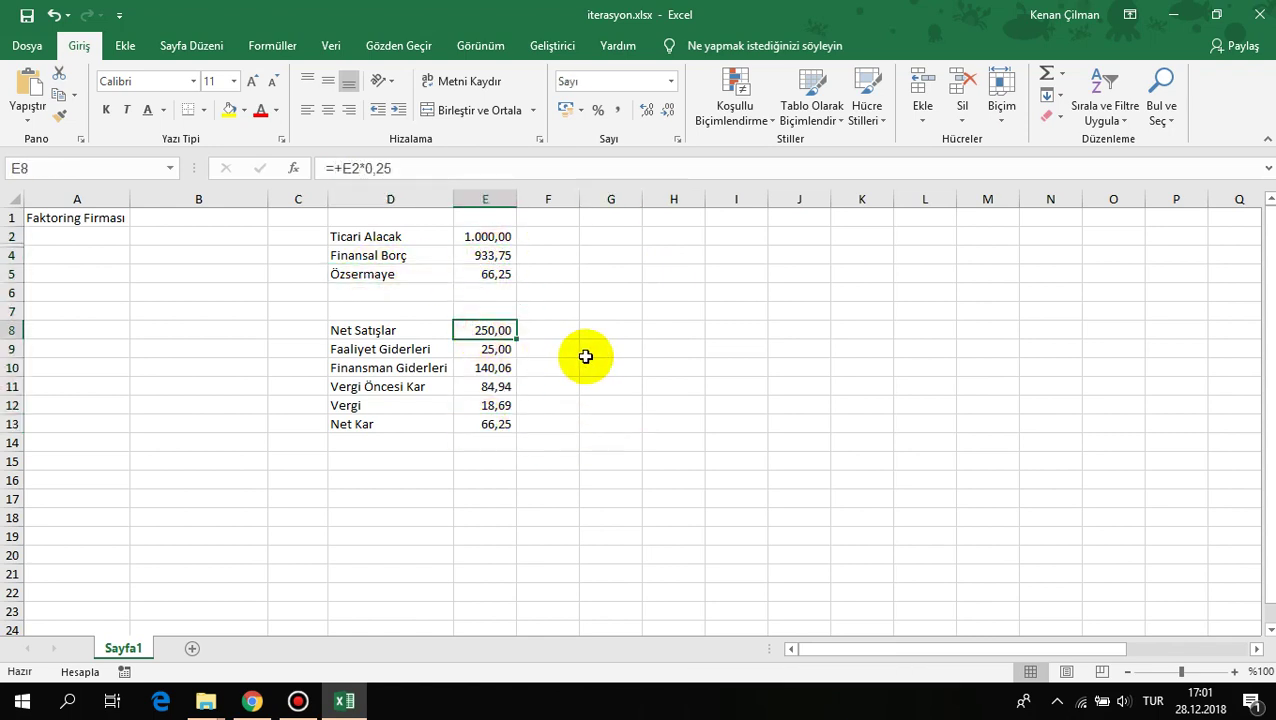
pyautogui.click(493, 424)
pyautogui.click(413, 257)
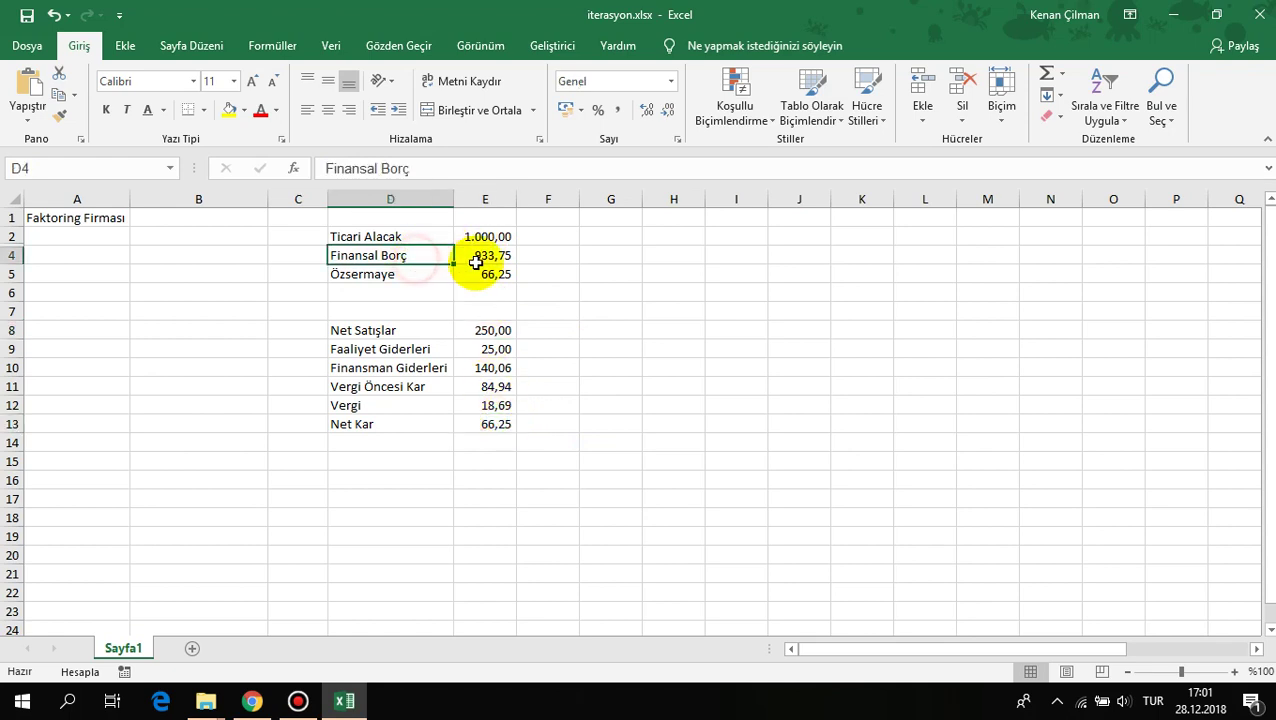
pyautogui.moveTo(505, 255)
pyautogui.mouseDown()
pyautogui.moveTo(552, 252)
pyautogui.moveTo(527, 276)
pyautogui.mouseUp()
pyautogui.click(400, 274)
pyautogui.moveTo(510, 330); pyautogui.dragTo(493, 424)
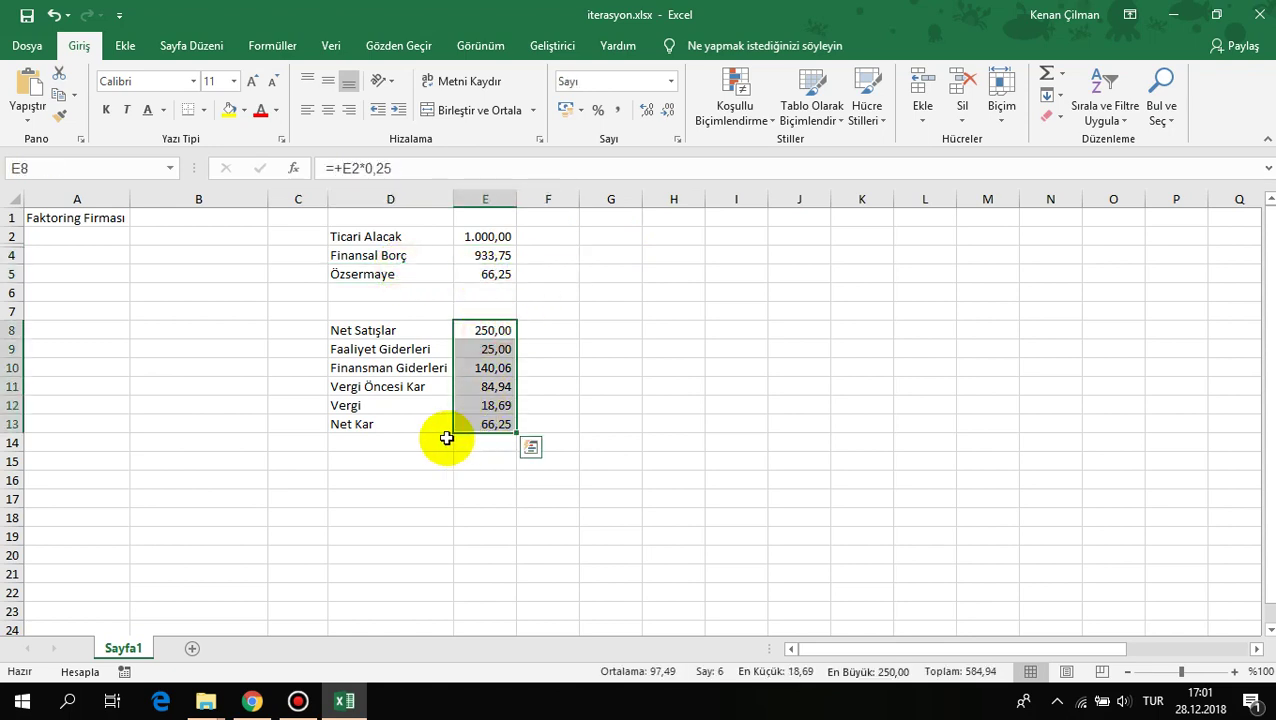
pyautogui.moveTo(413, 427); pyautogui.dragTo(541, 424)
pyautogui.click(550, 331)
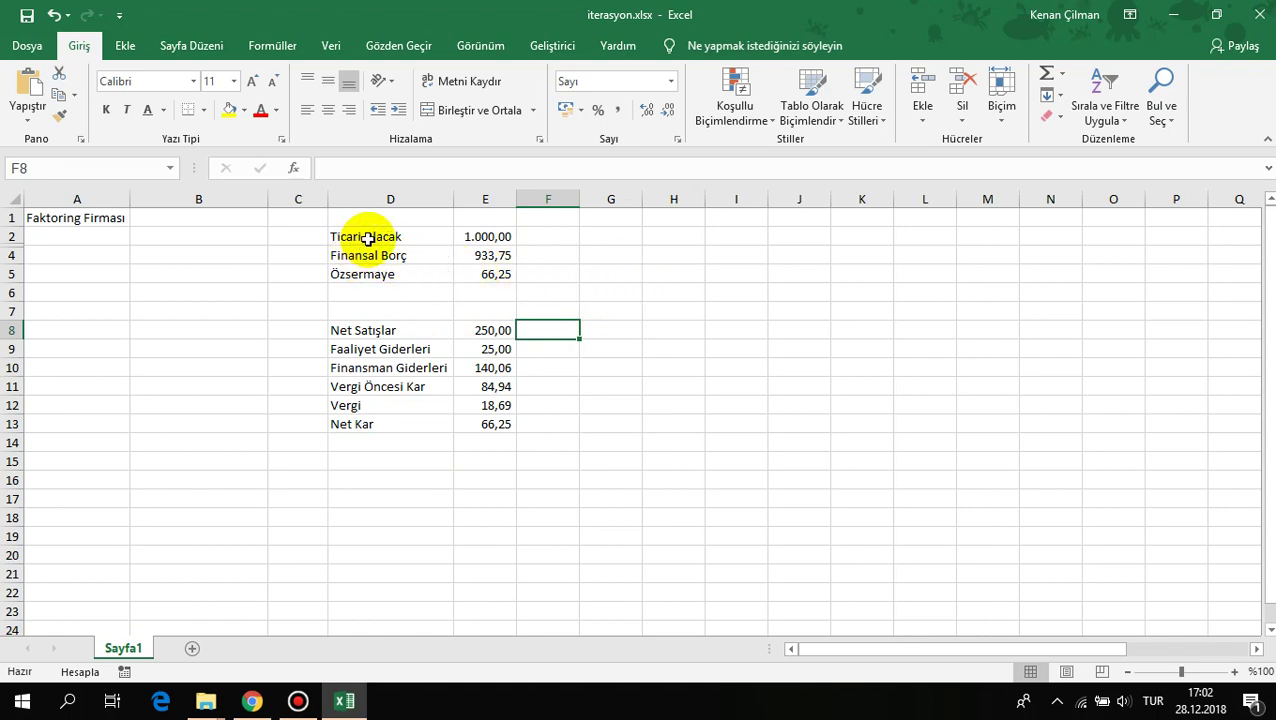
pyautogui.moveTo(368, 238); pyautogui.dragTo(498, 237)
pyautogui.moveTo(395, 255); pyautogui.dragTo(474, 255)
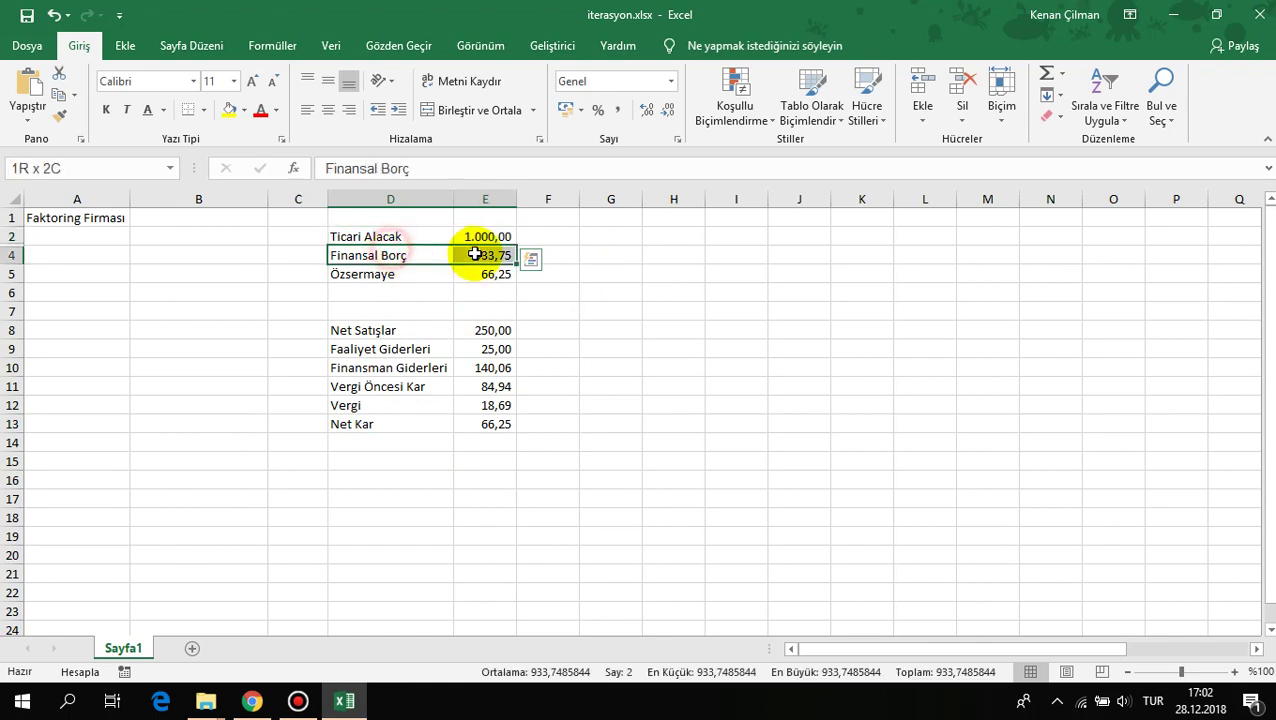
pyautogui.moveTo(375, 274); pyautogui.dragTo(484, 275)
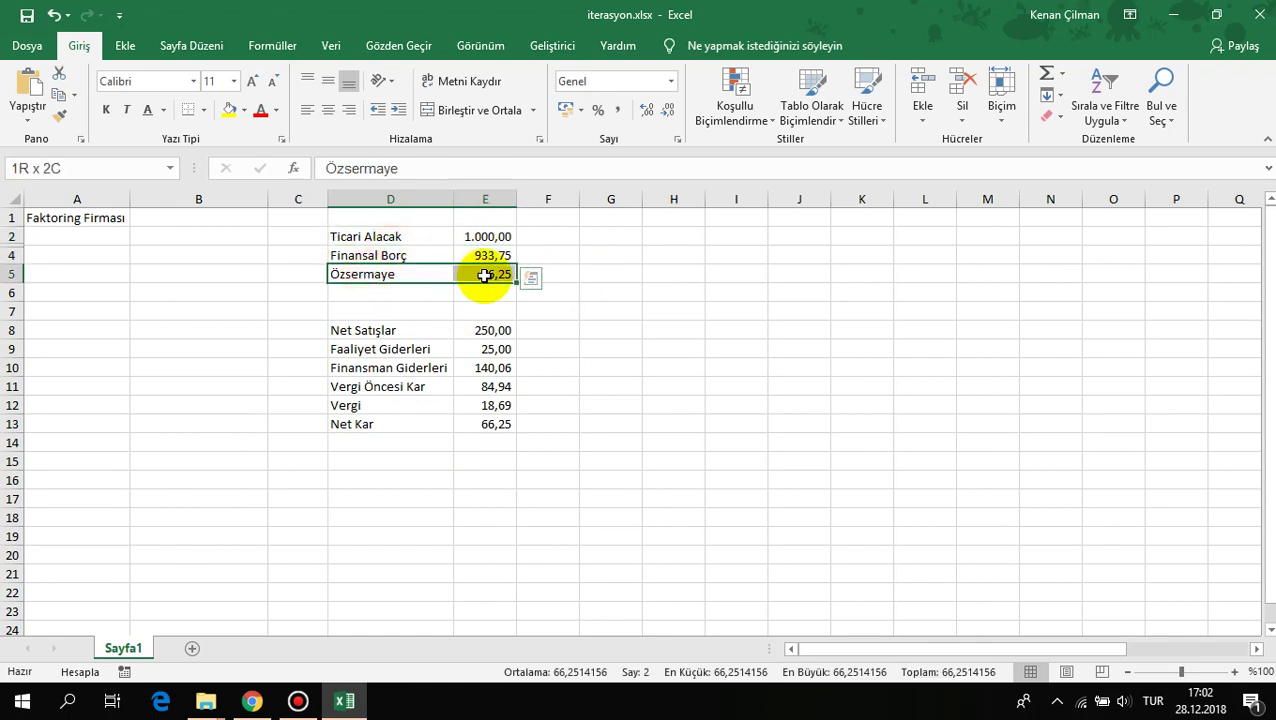
pyautogui.moveTo(390, 276); pyautogui.dragTo(479, 276)
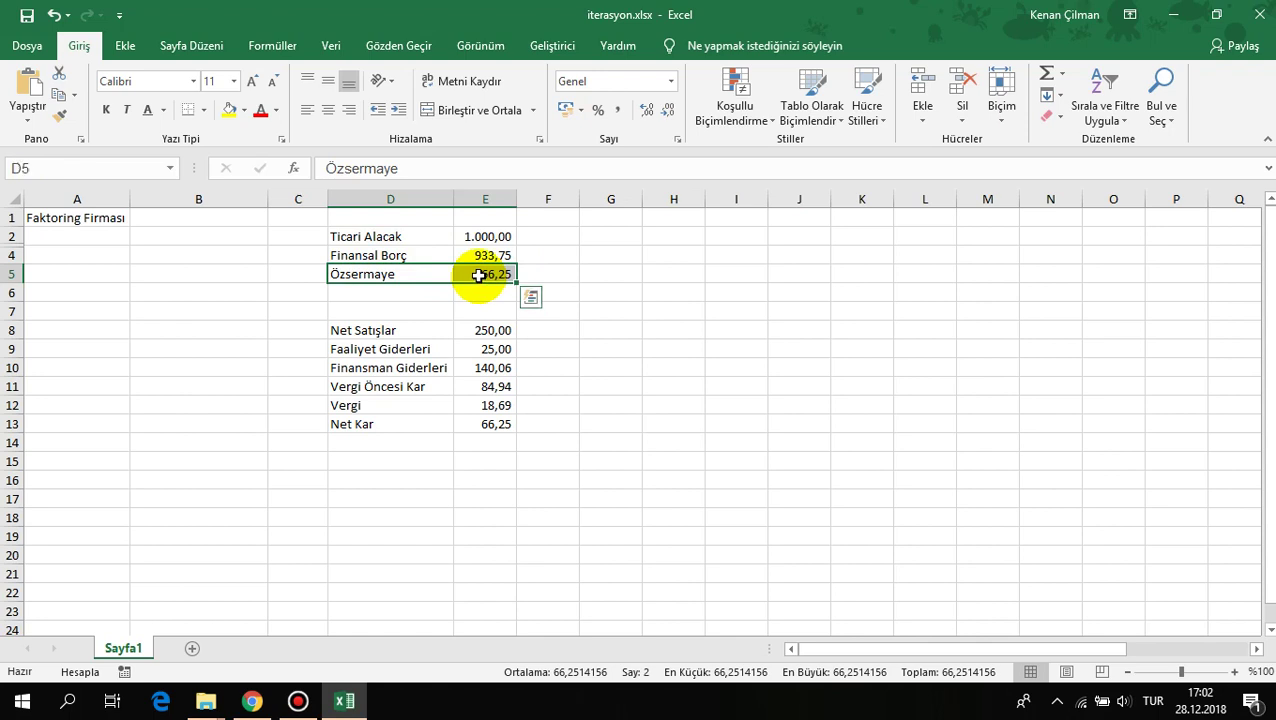
pyautogui.click(436, 332)
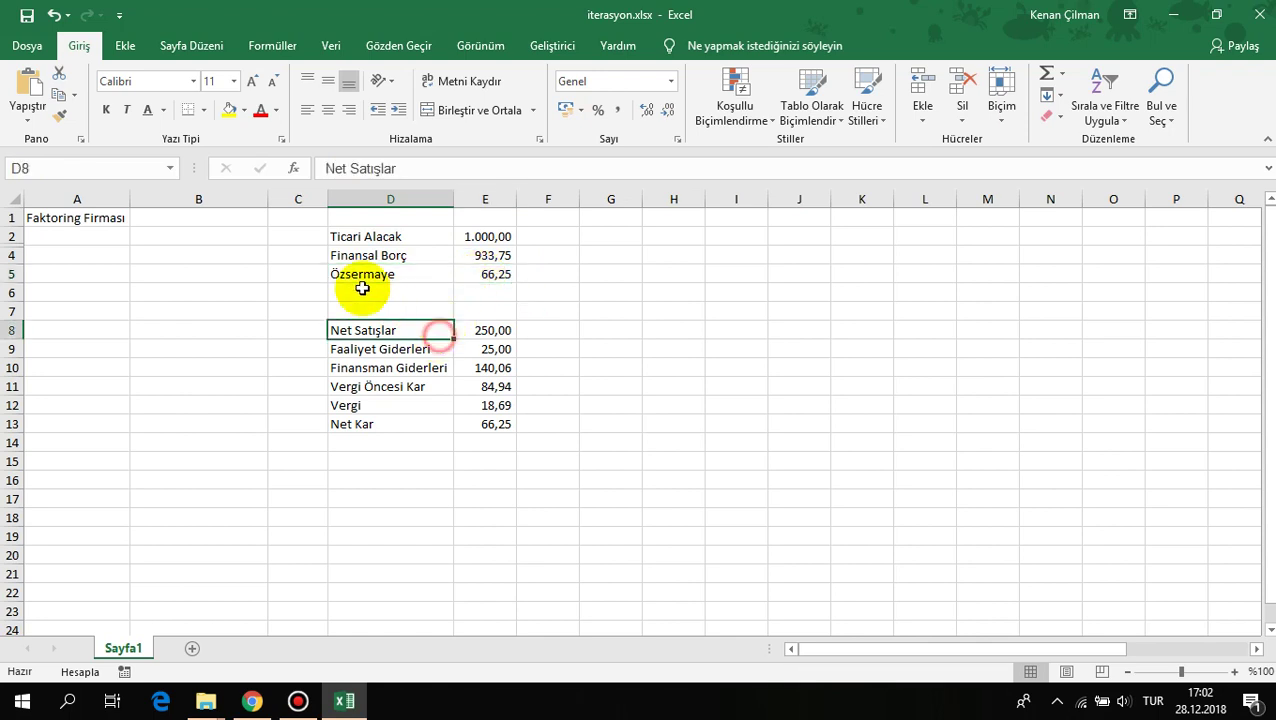
pyautogui.moveTo(376, 240); pyautogui.dragTo(573, 421)
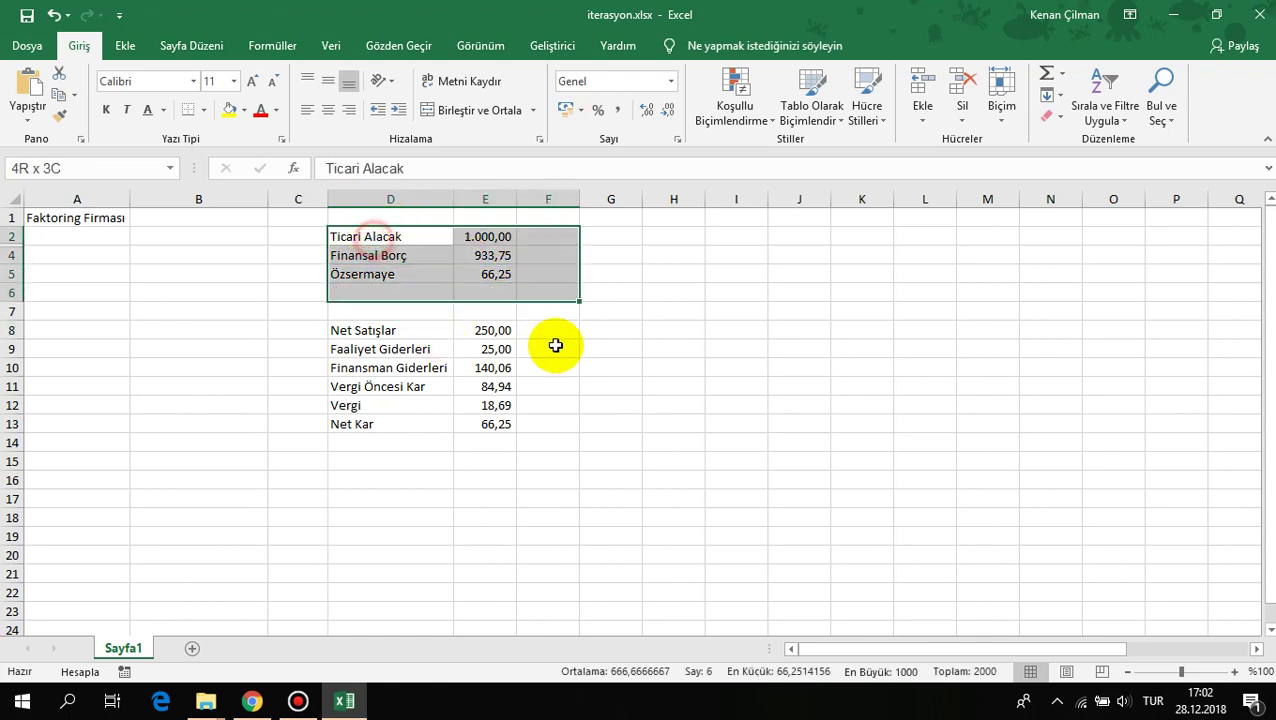
pyautogui.click(500, 424)
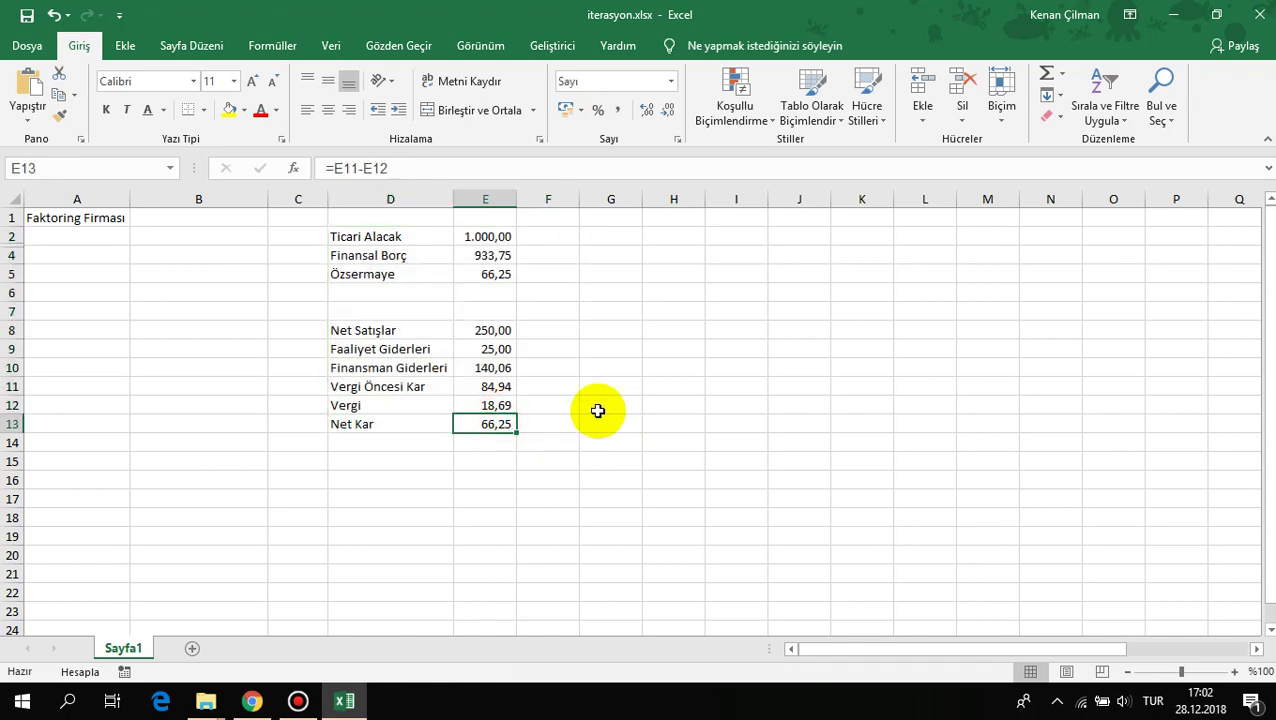
pyautogui.moveTo(371, 239)
pyautogui.mouseDown()
pyautogui.moveTo(479, 425)
pyautogui.moveTo(390, 222)
pyautogui.moveTo(565, 435)
pyautogui.moveTo(379, 240)
pyautogui.moveTo(572, 427)
pyautogui.mouseUp()
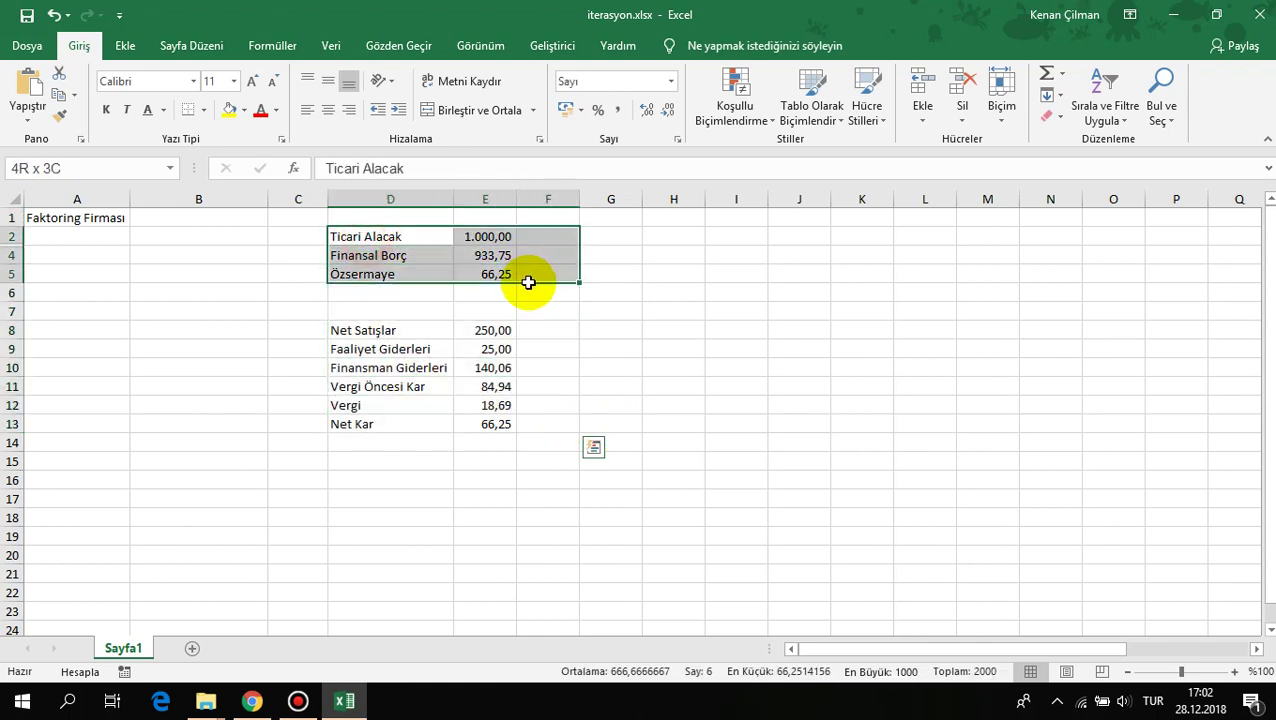
pyautogui.click(625, 427)
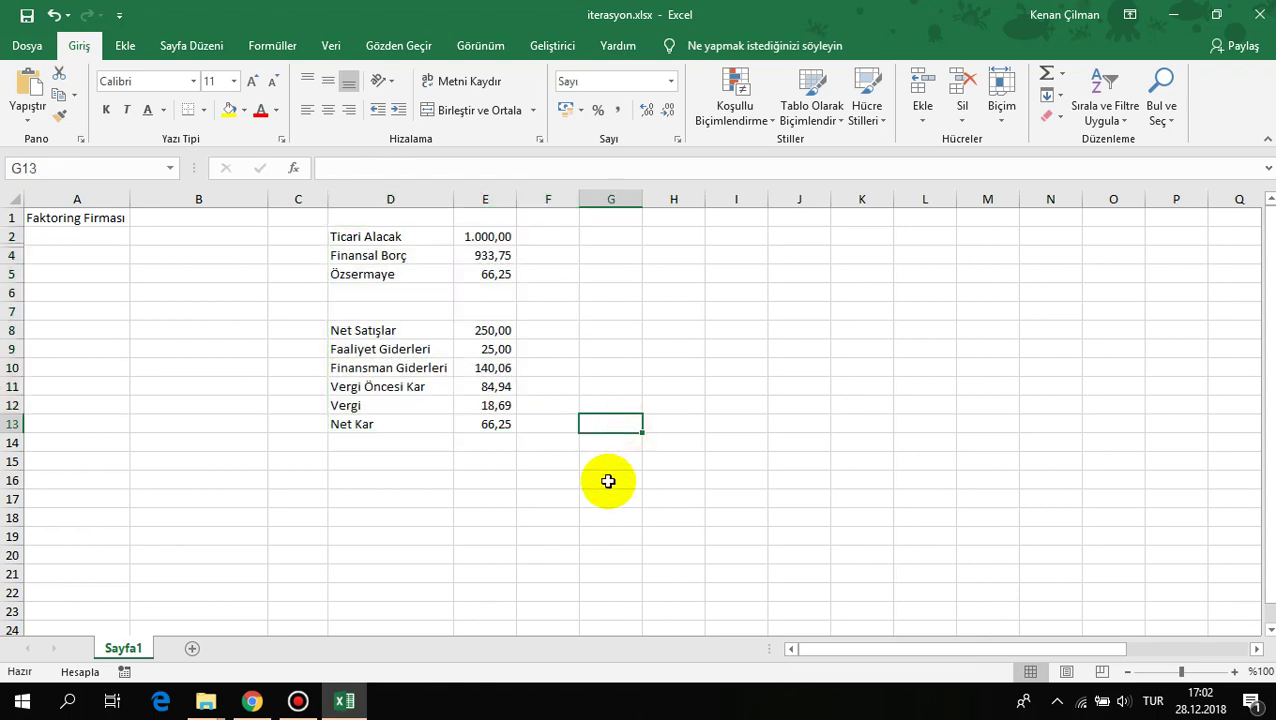
pyautogui.moveTo(607, 478)
pyautogui.mouseDown()
pyautogui.moveTo(399, 270)
pyautogui.moveTo(400, 239)
pyautogui.mouseUp()
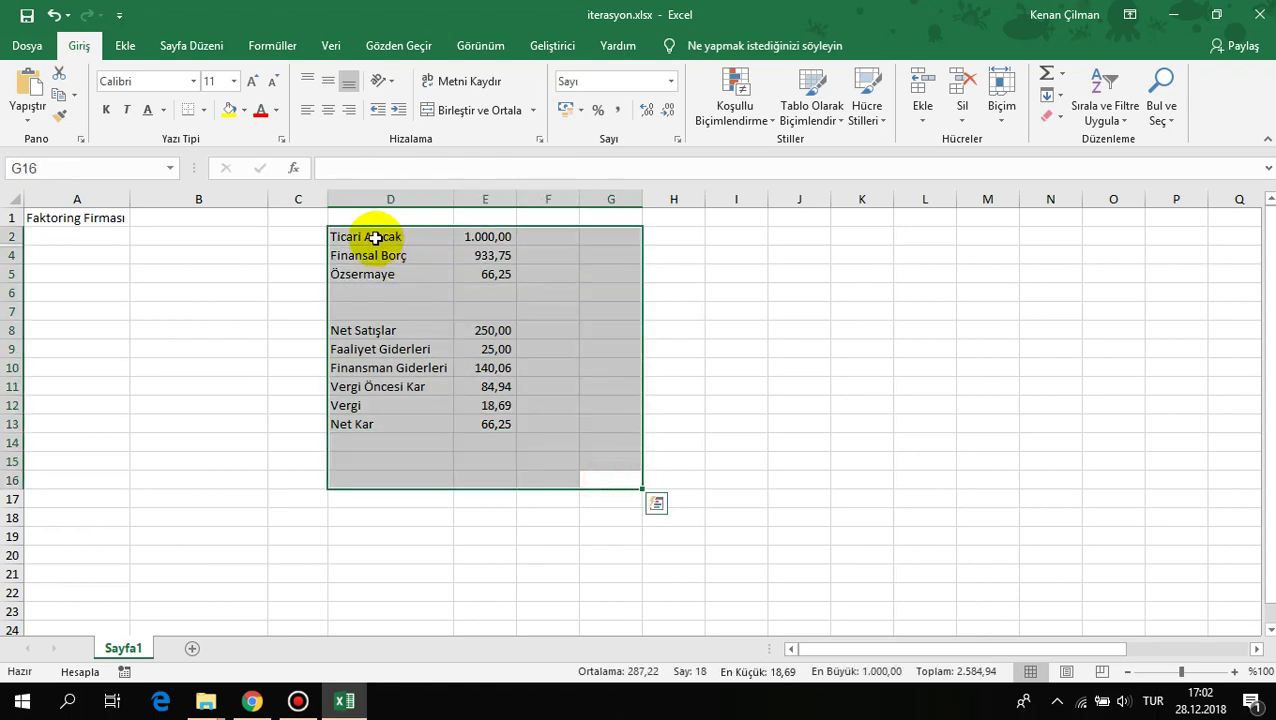
pyautogui.click(376, 237)
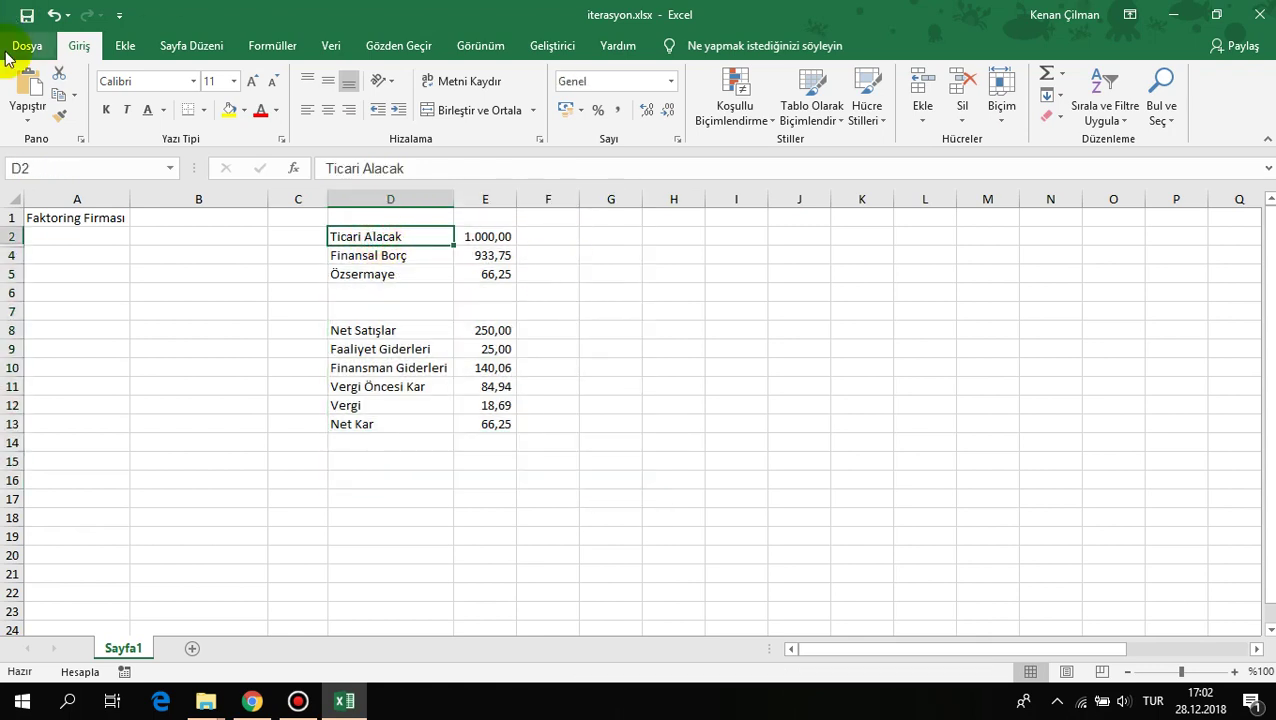
pyautogui.click(481, 290)
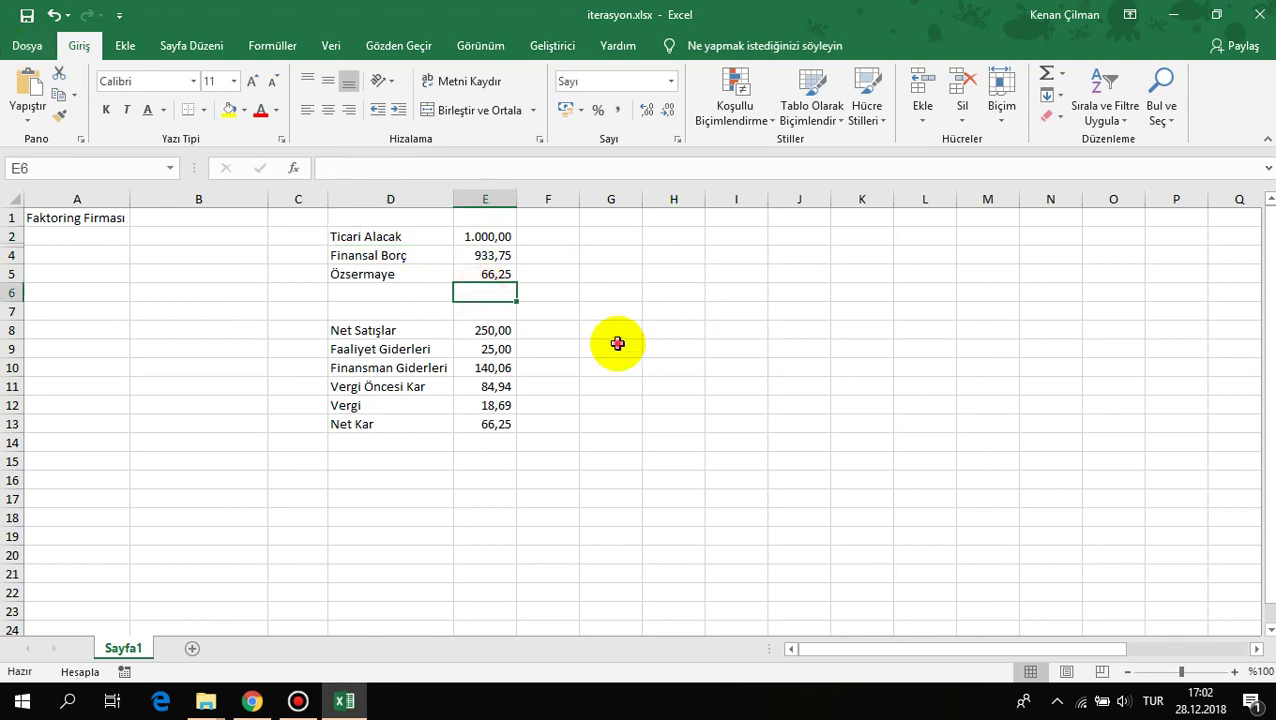